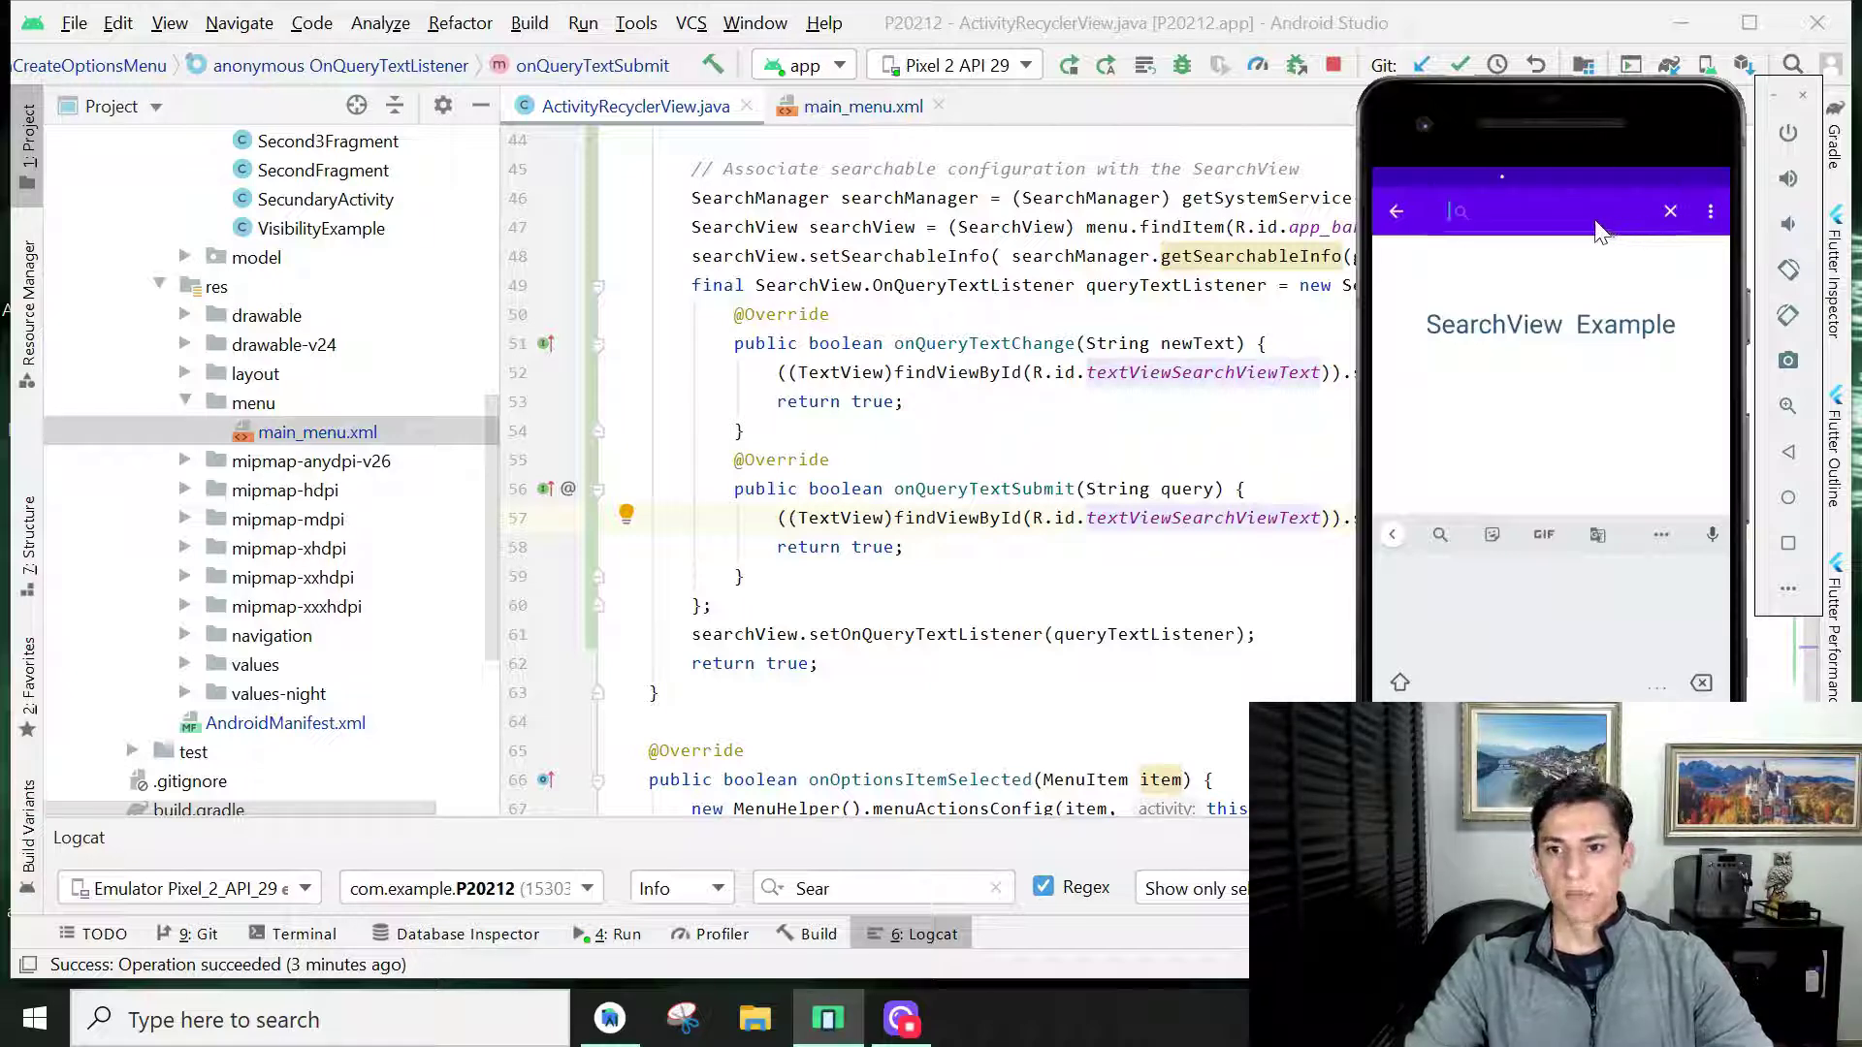
pyautogui.write('Q')
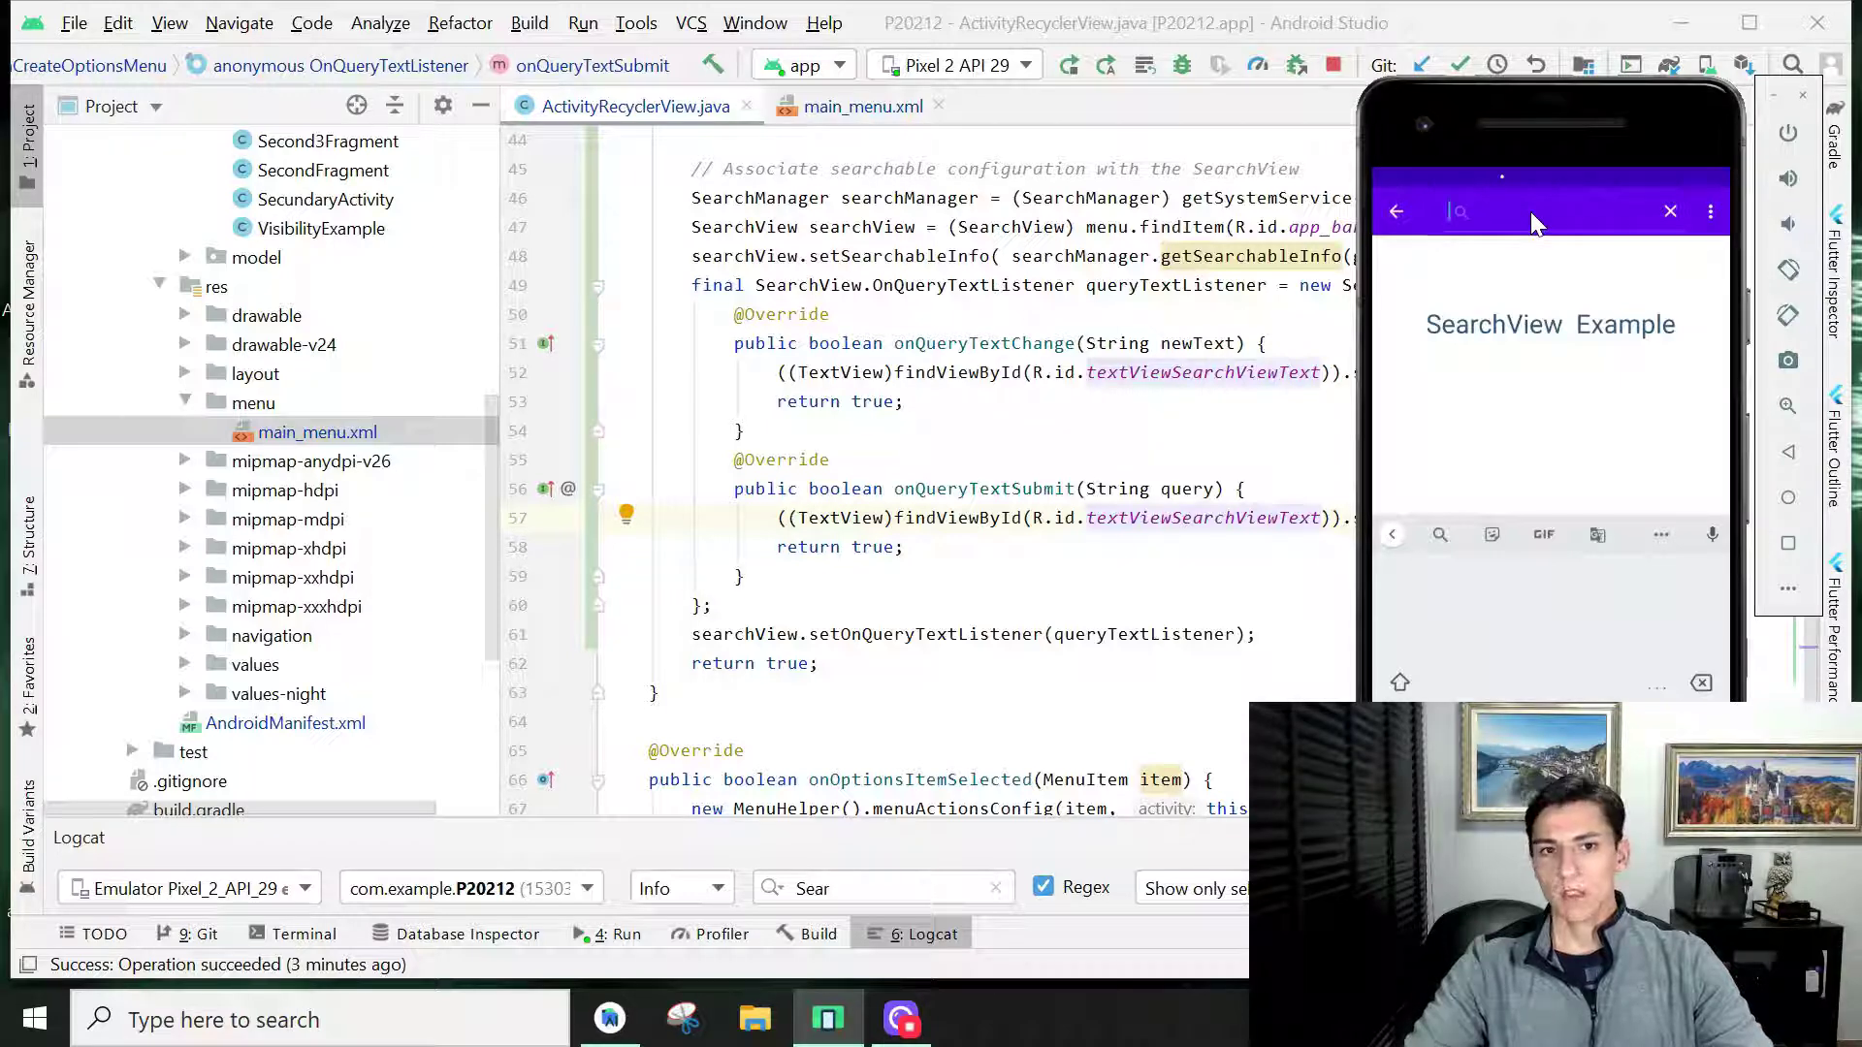
pyautogui.write('uer')
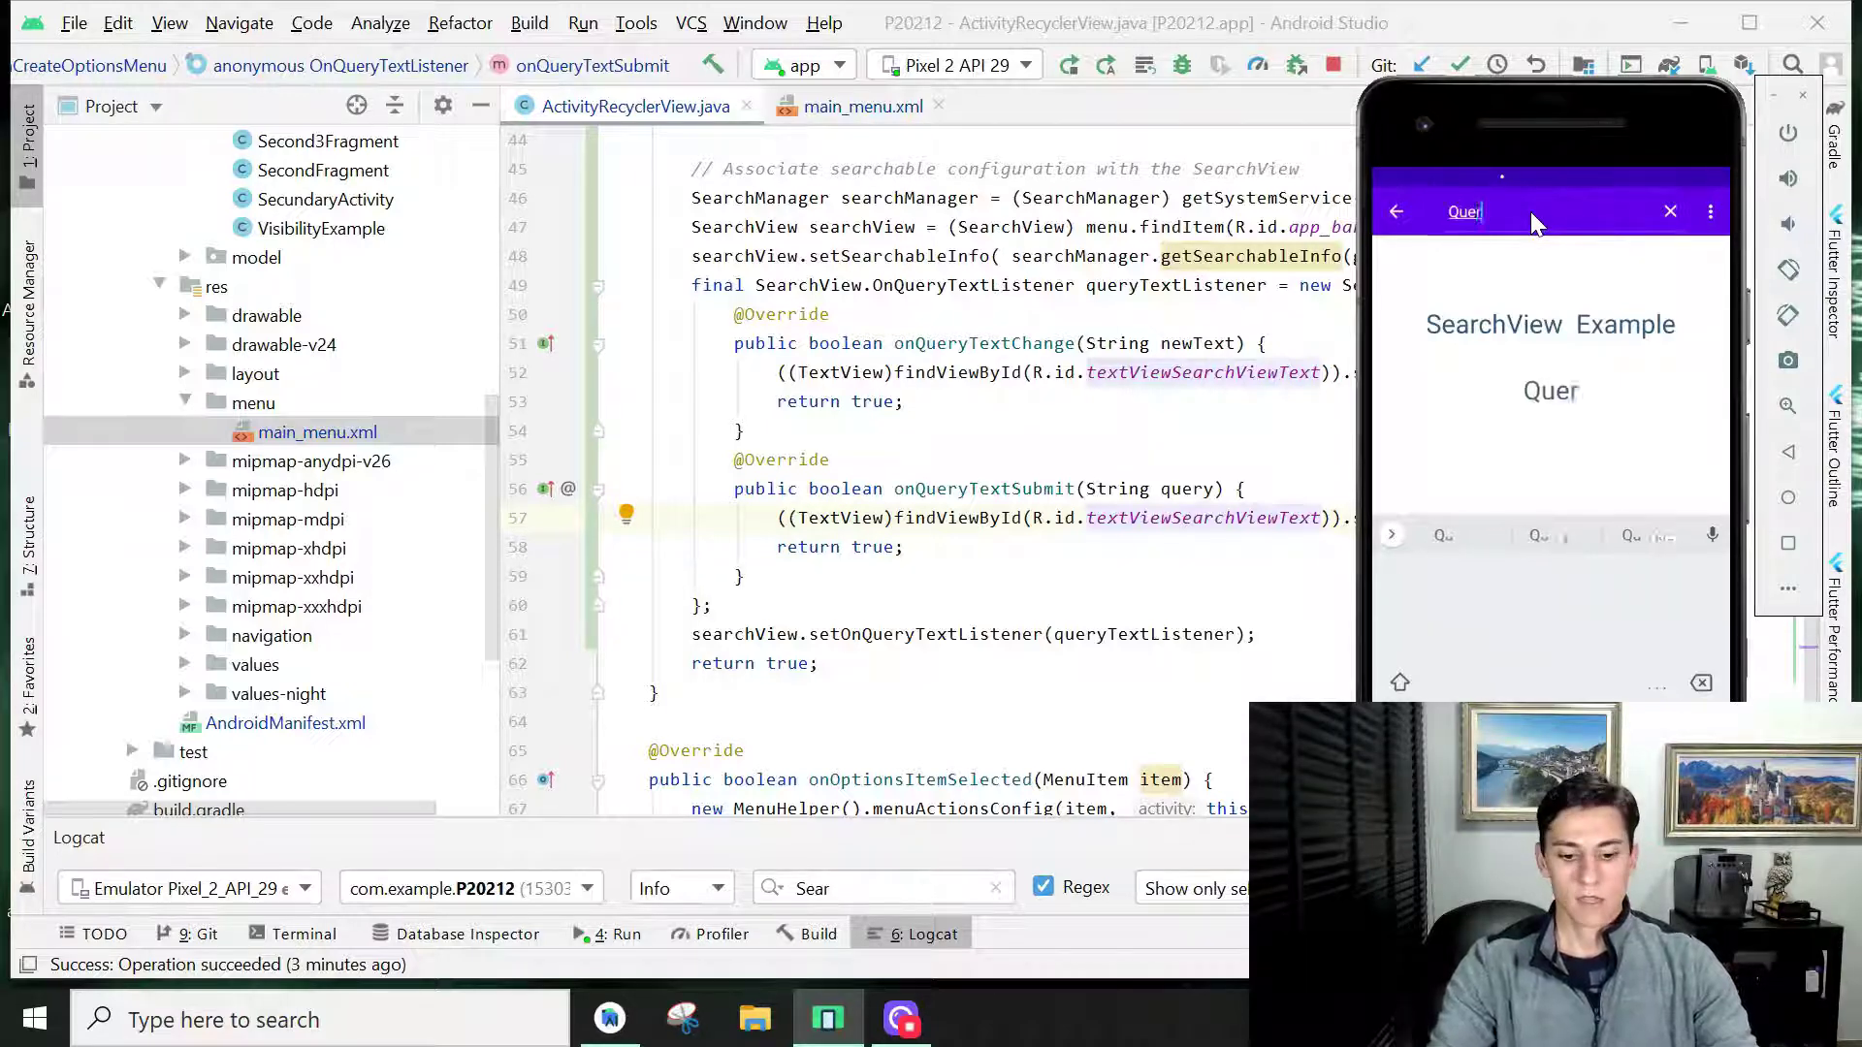
pyautogui.write('y')
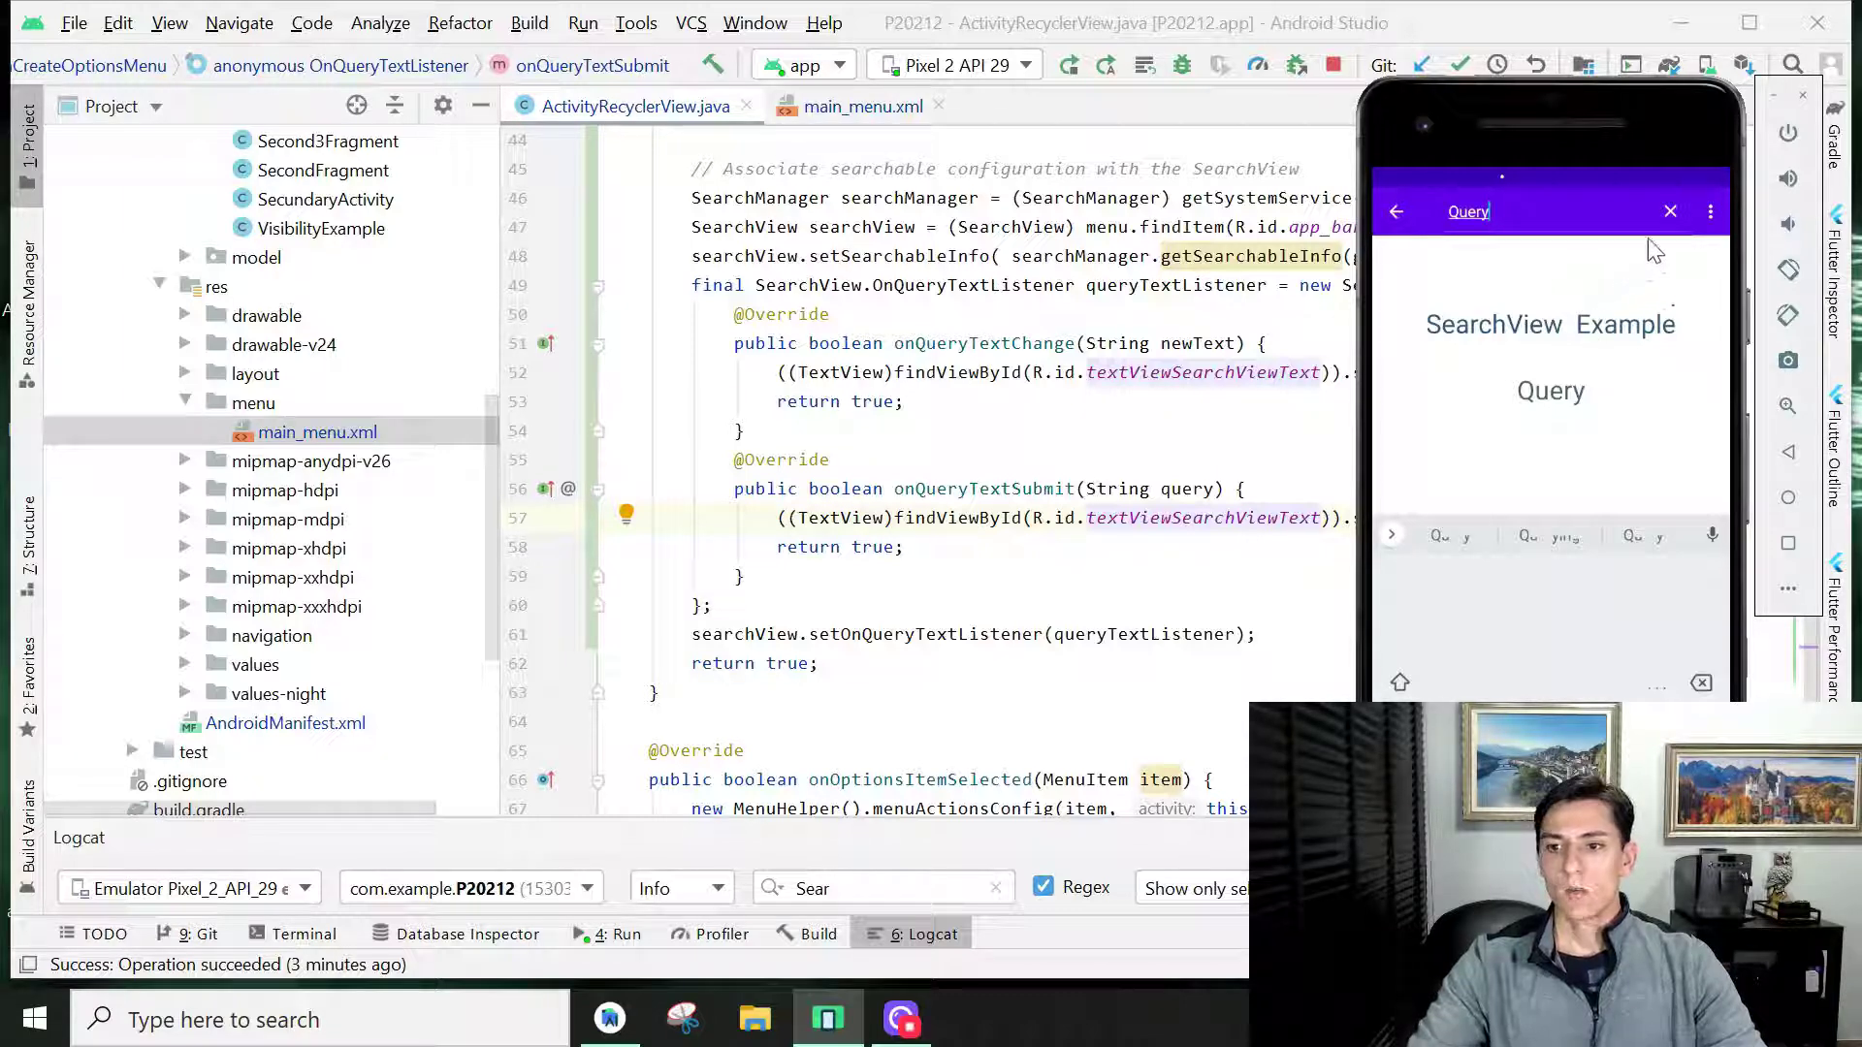
# Clear the emulator's search query and open main_menu.xml in Code view
pyautogui.click(1671, 212)
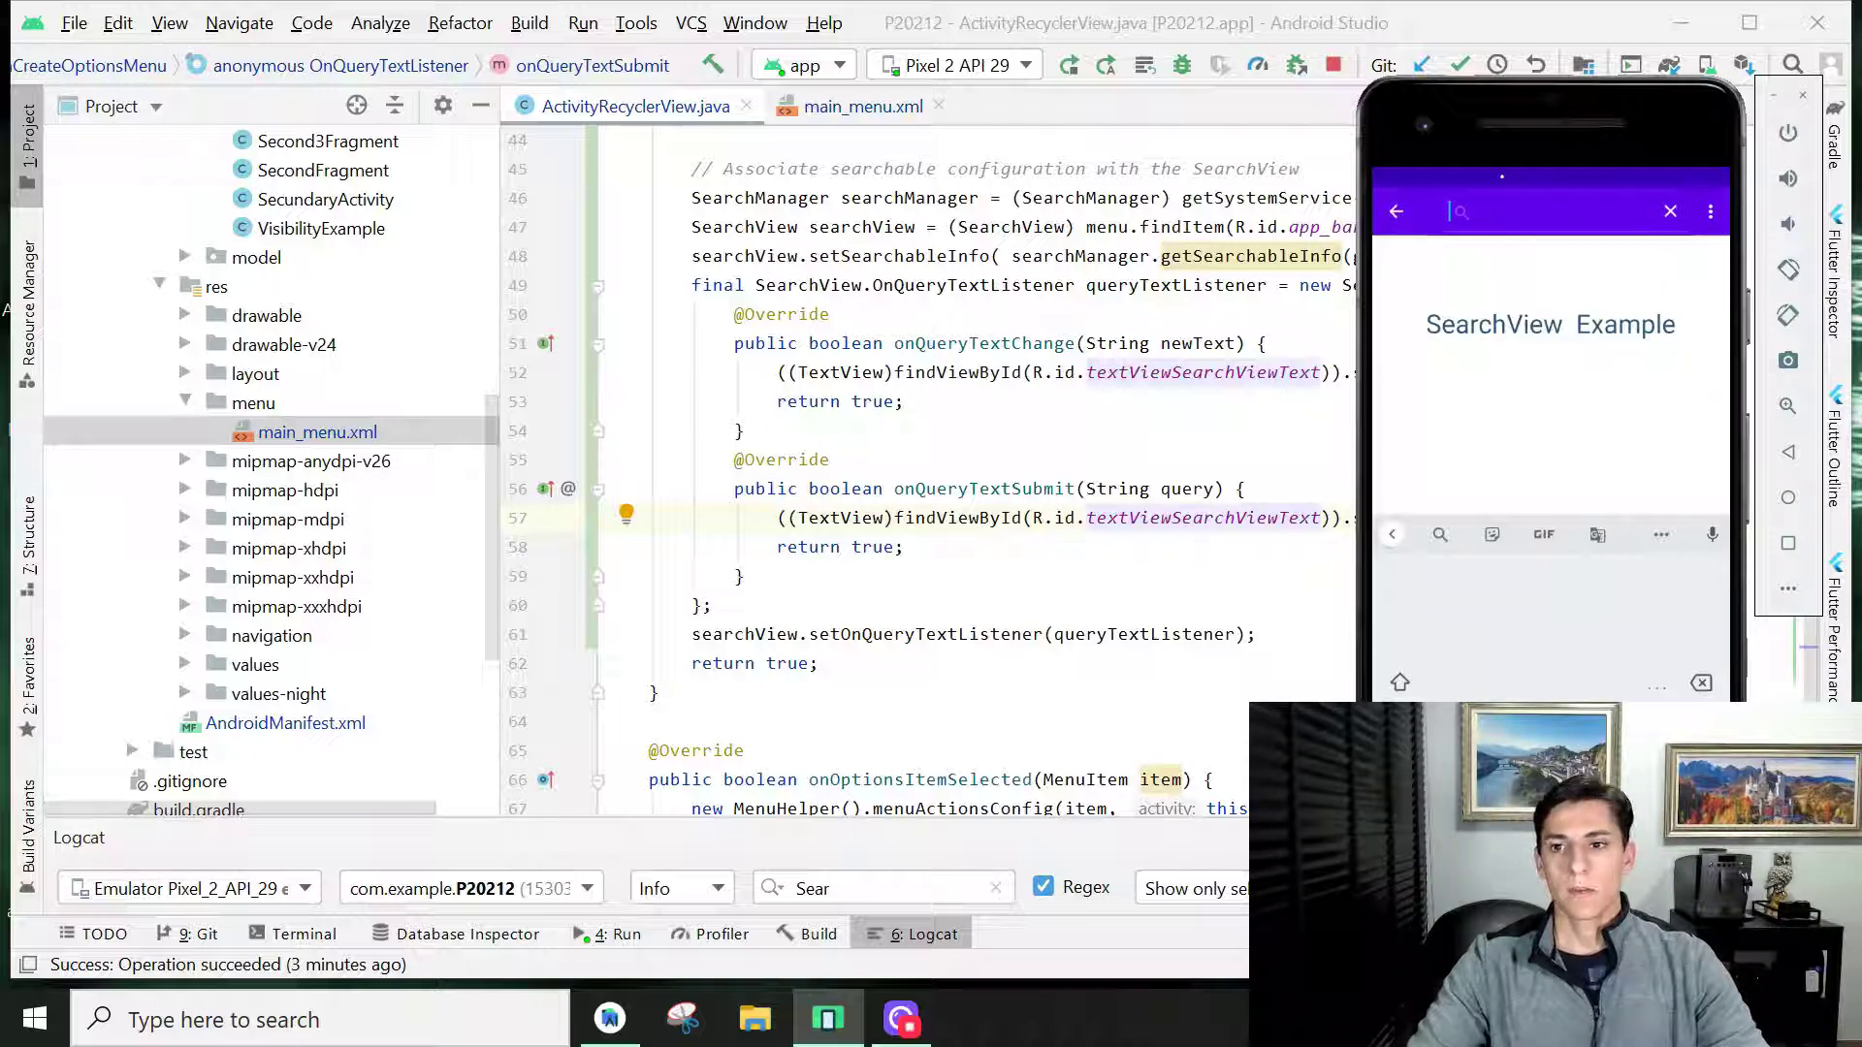
pyautogui.click(1025, 285)
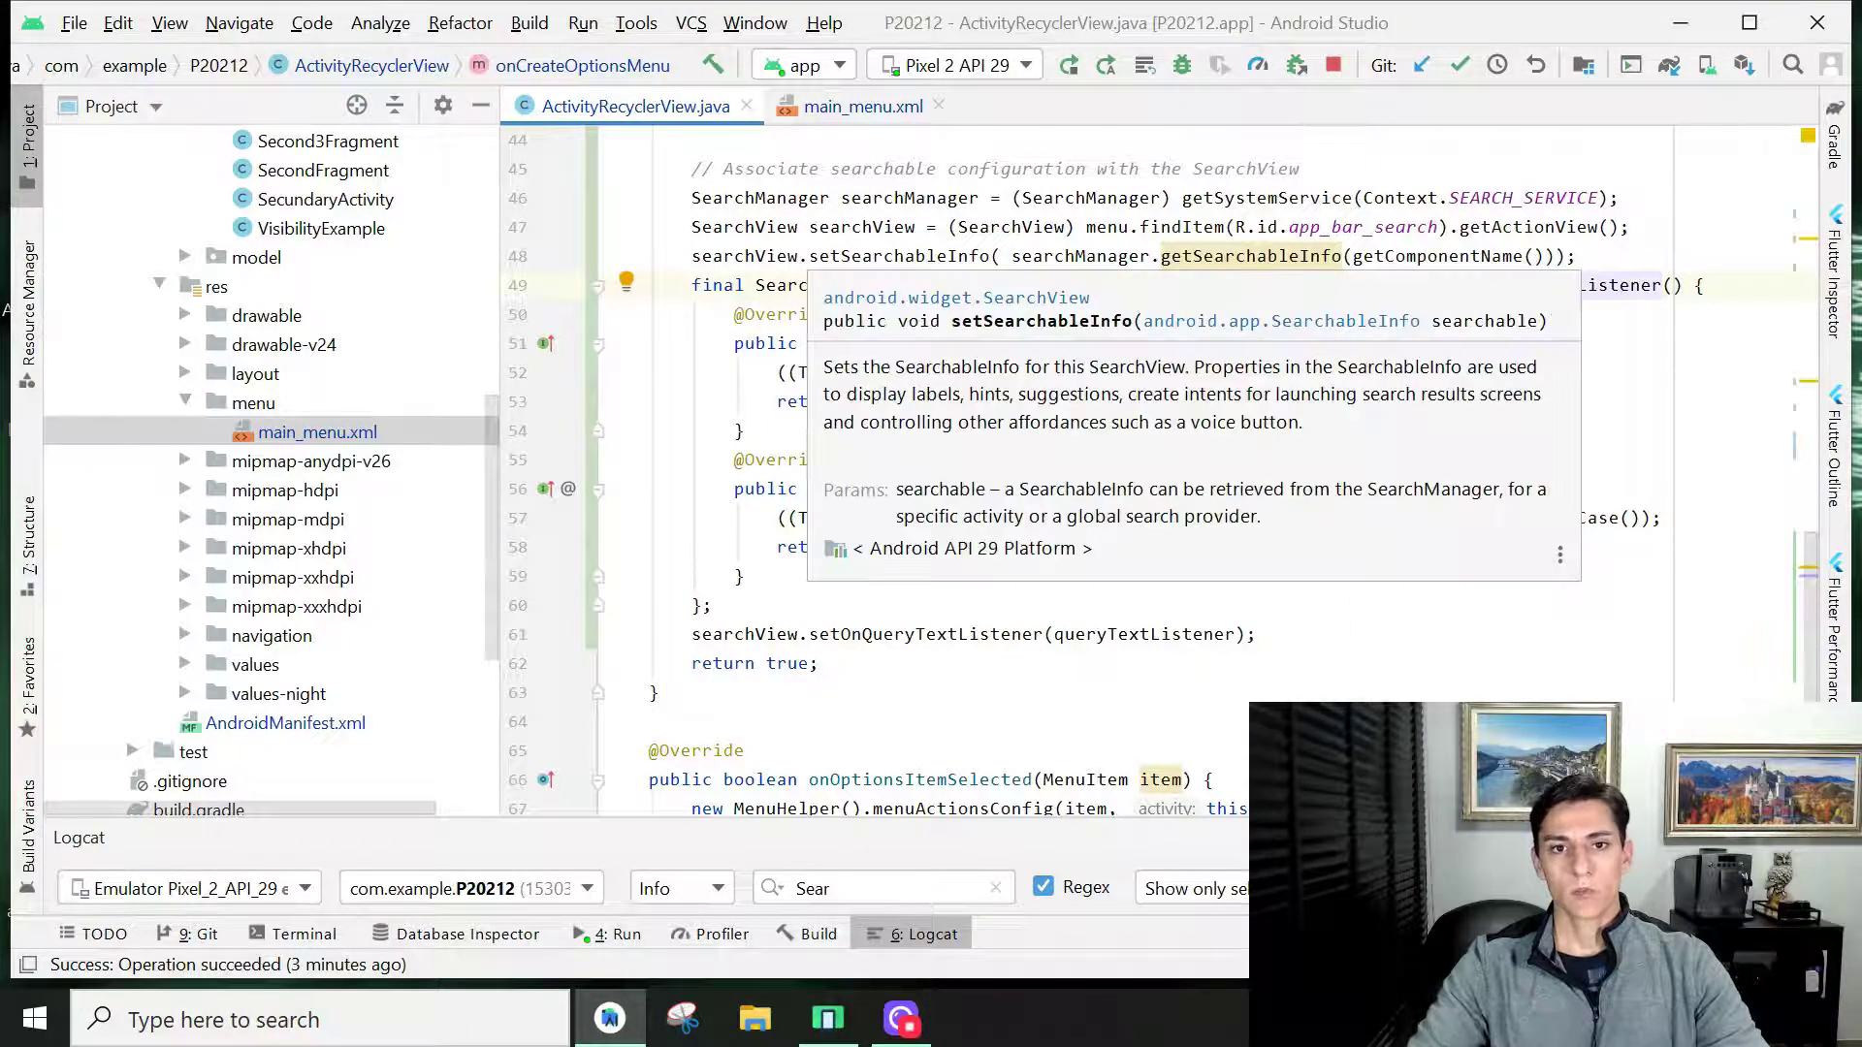
pyautogui.click(836, 110)
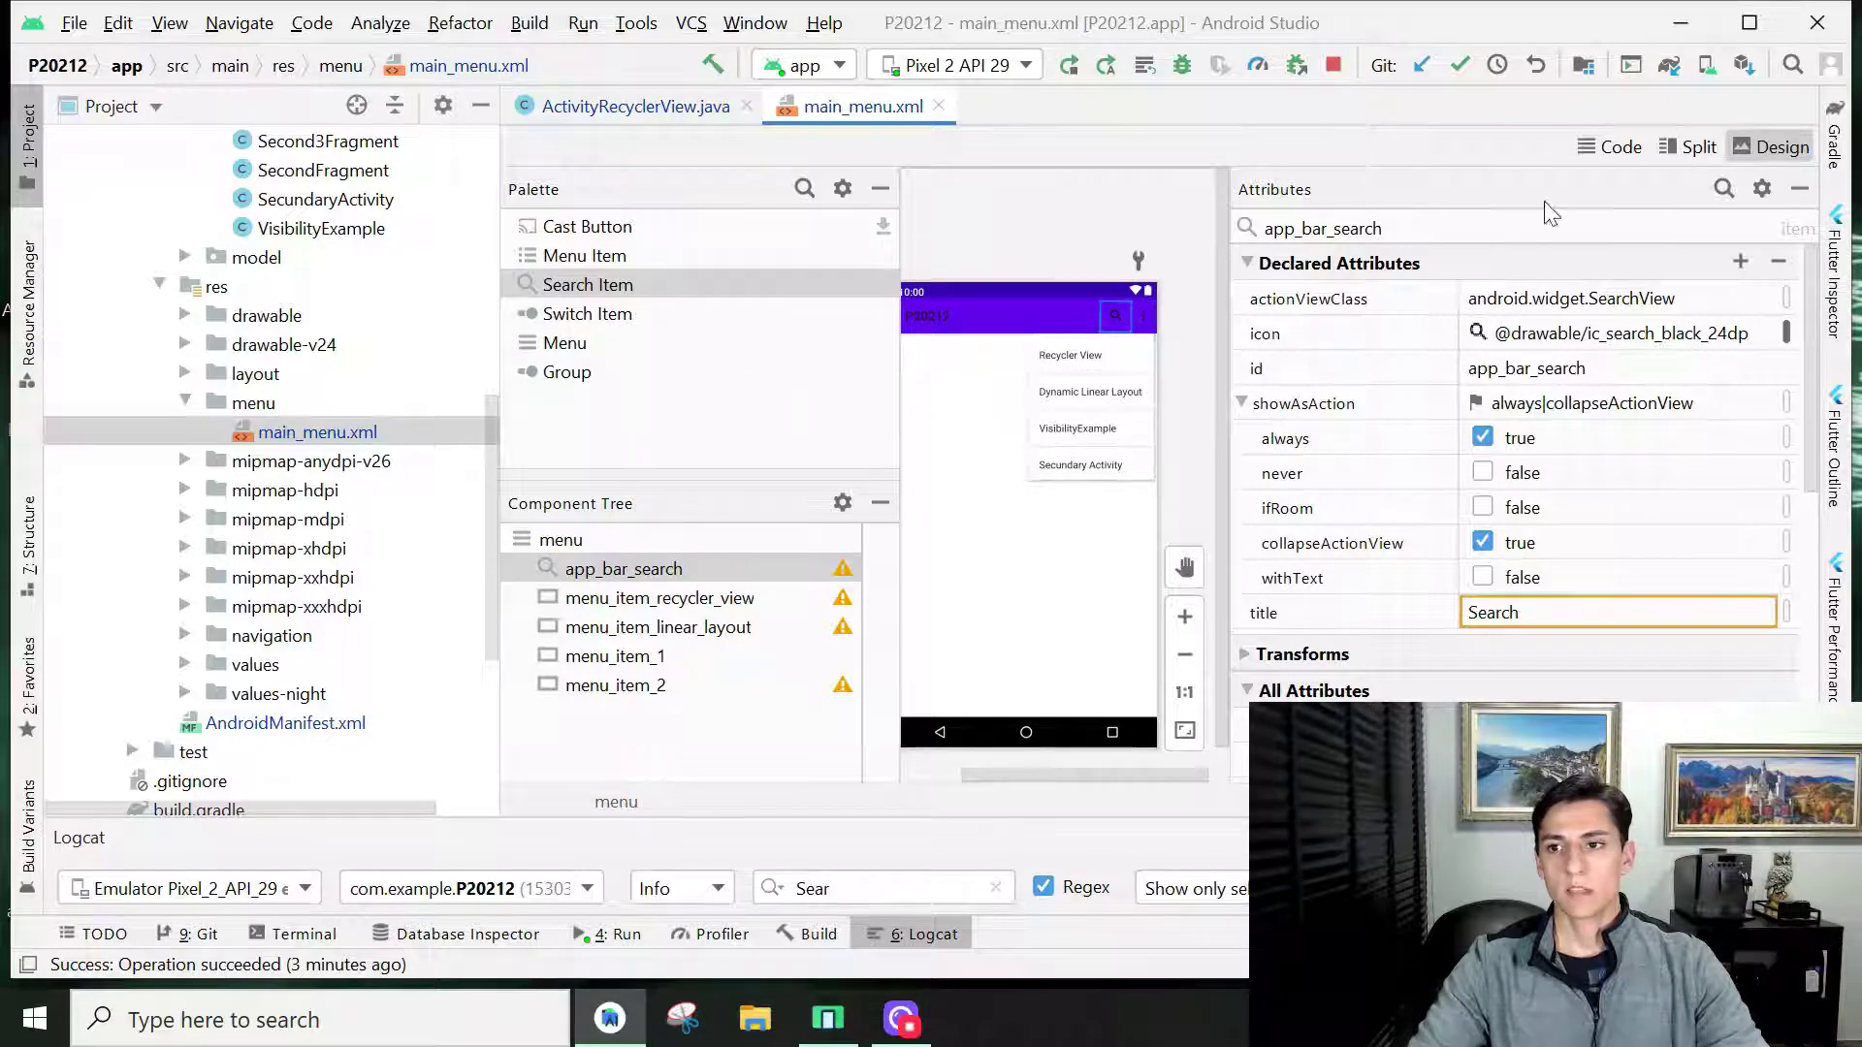
pyautogui.click(1608, 148)
pyautogui.scroll(-2, 1019, 480)
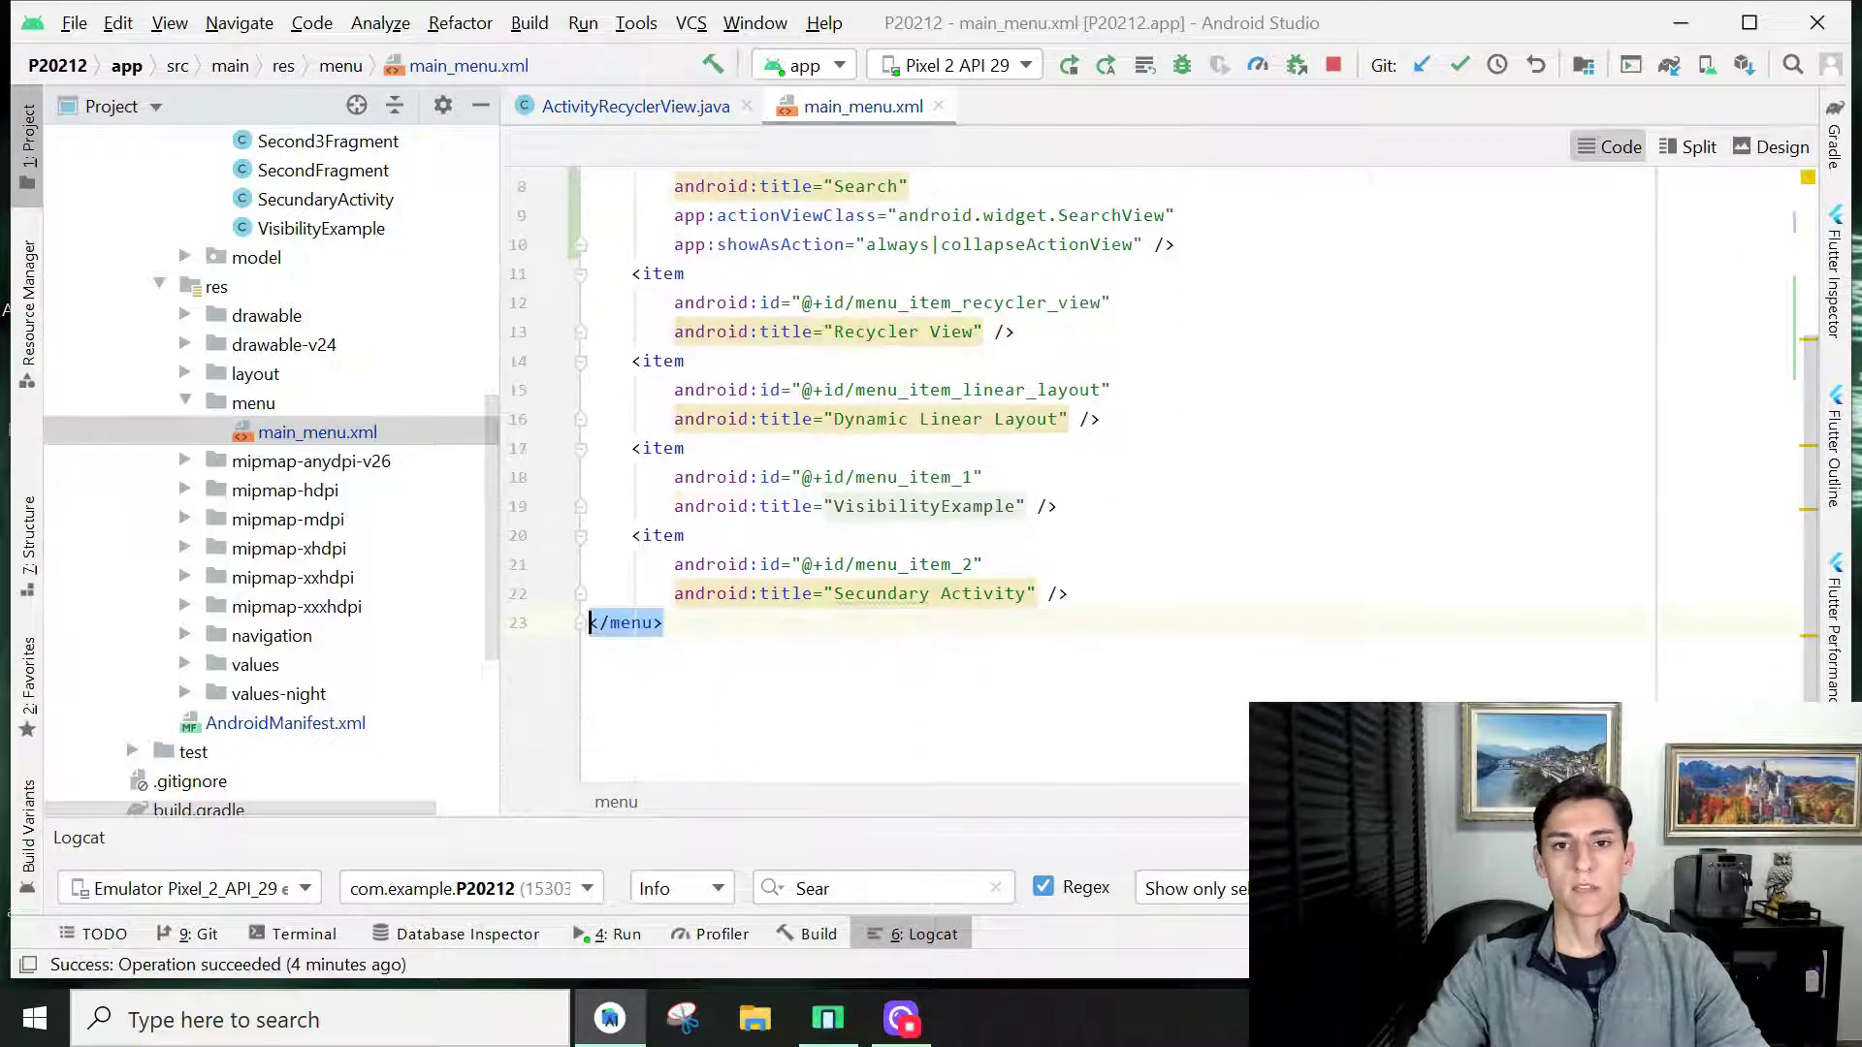
pyautogui.scroll(3, 1018, 481)
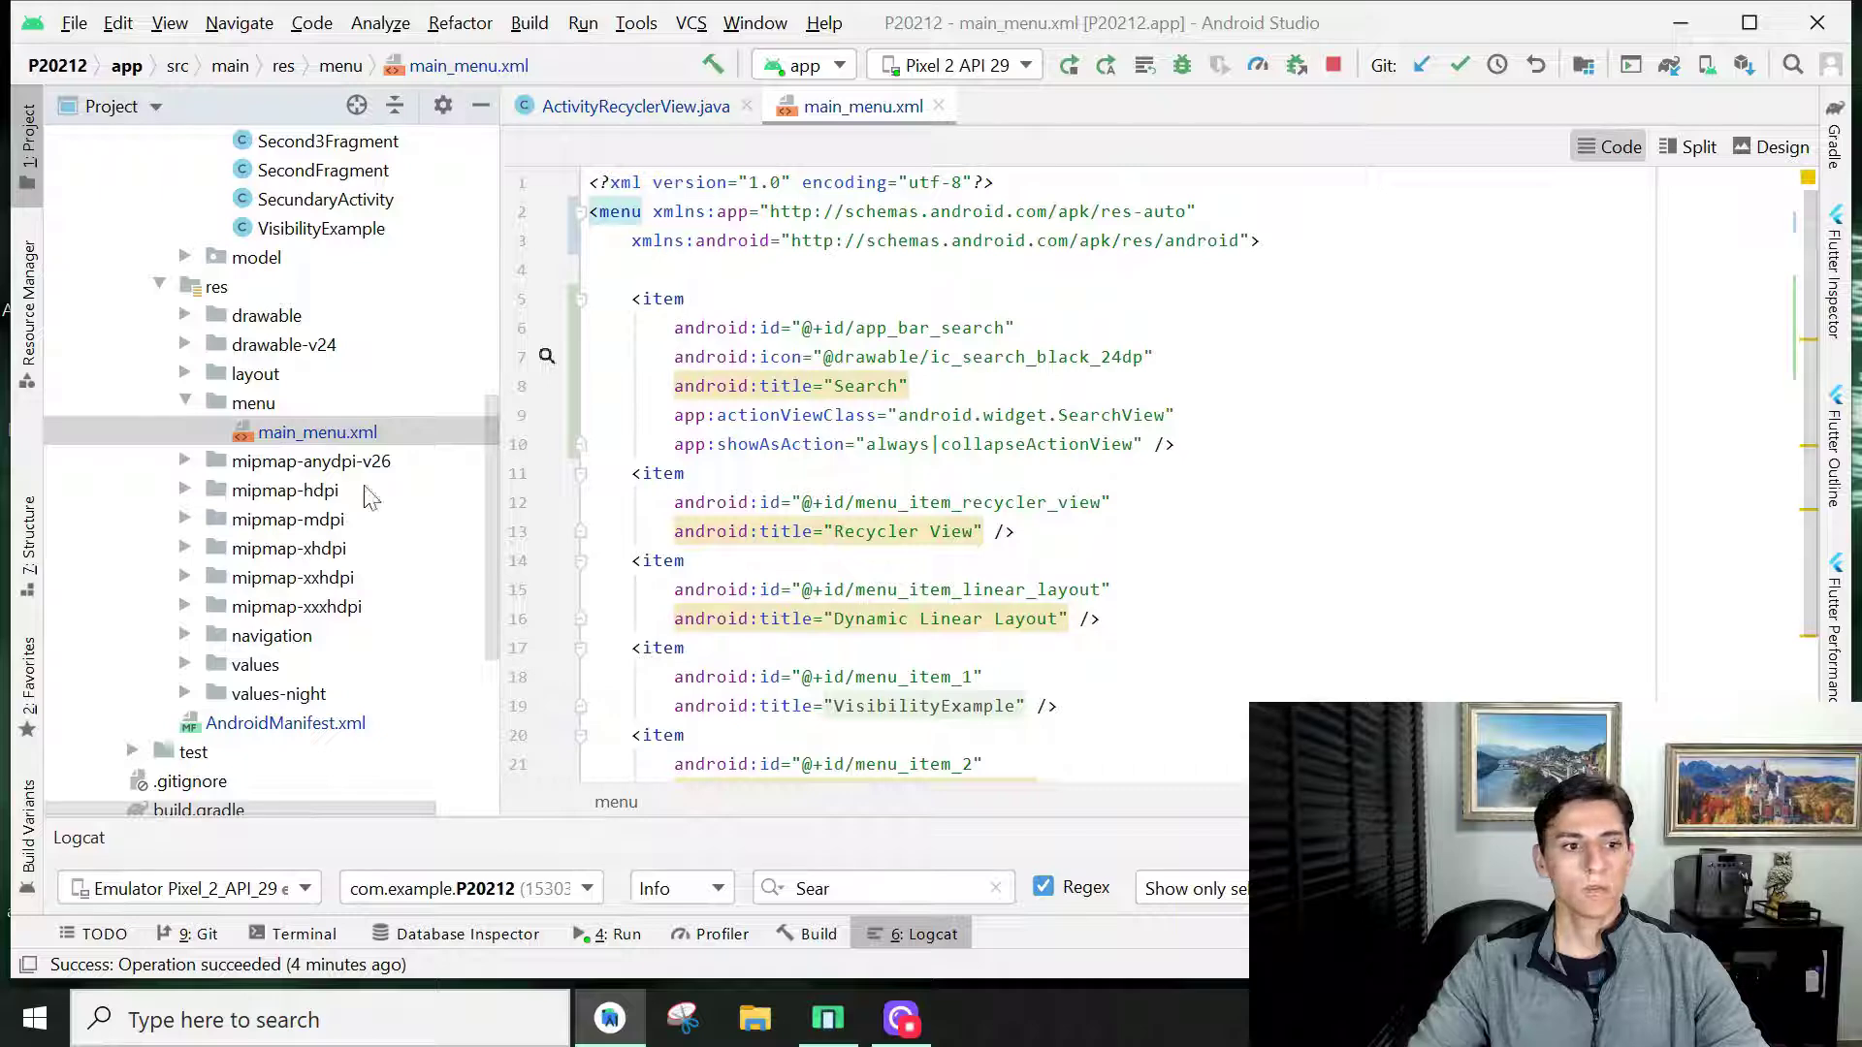
pyautogui.scroll(-1, 300, 632)
pyautogui.scroll(1, 245, 350)
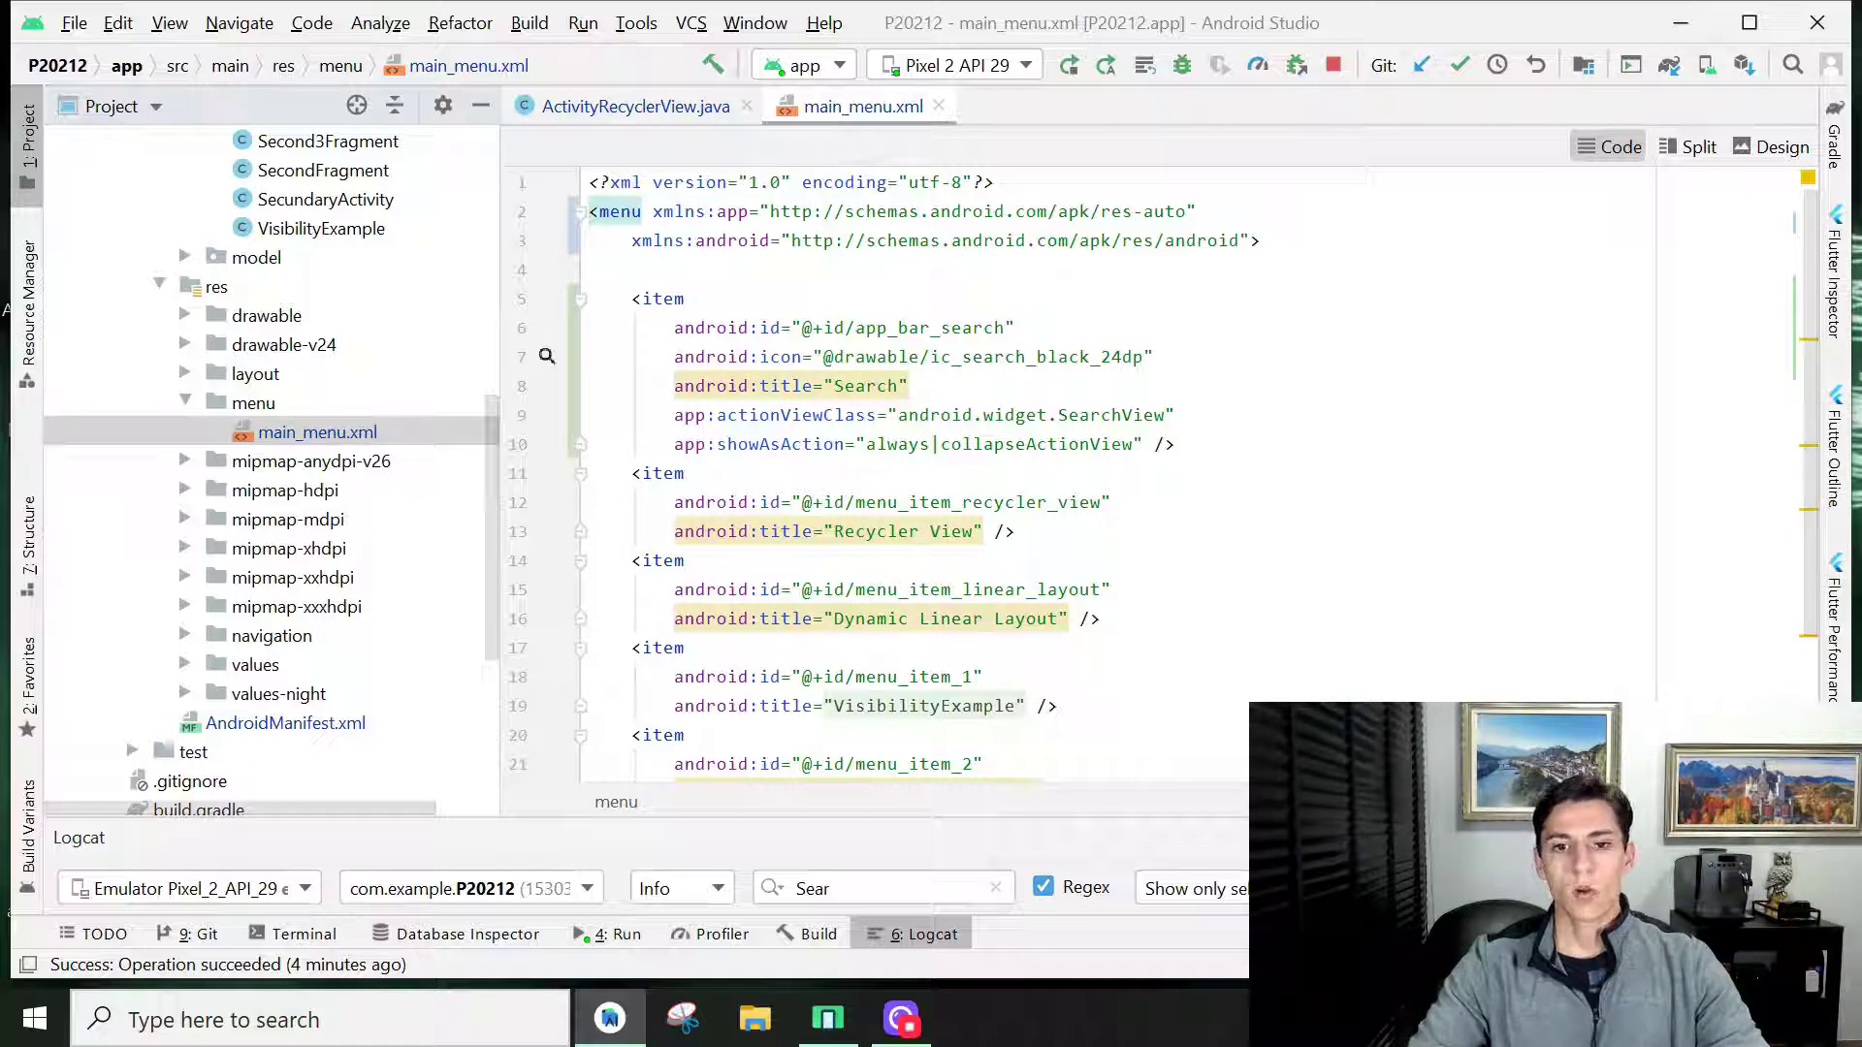
# Inspect the search item's android.widget.SearchView action view class, then return to Design view
pyautogui.moveTo(1175, 445); pyautogui.dragTo(632, 299)
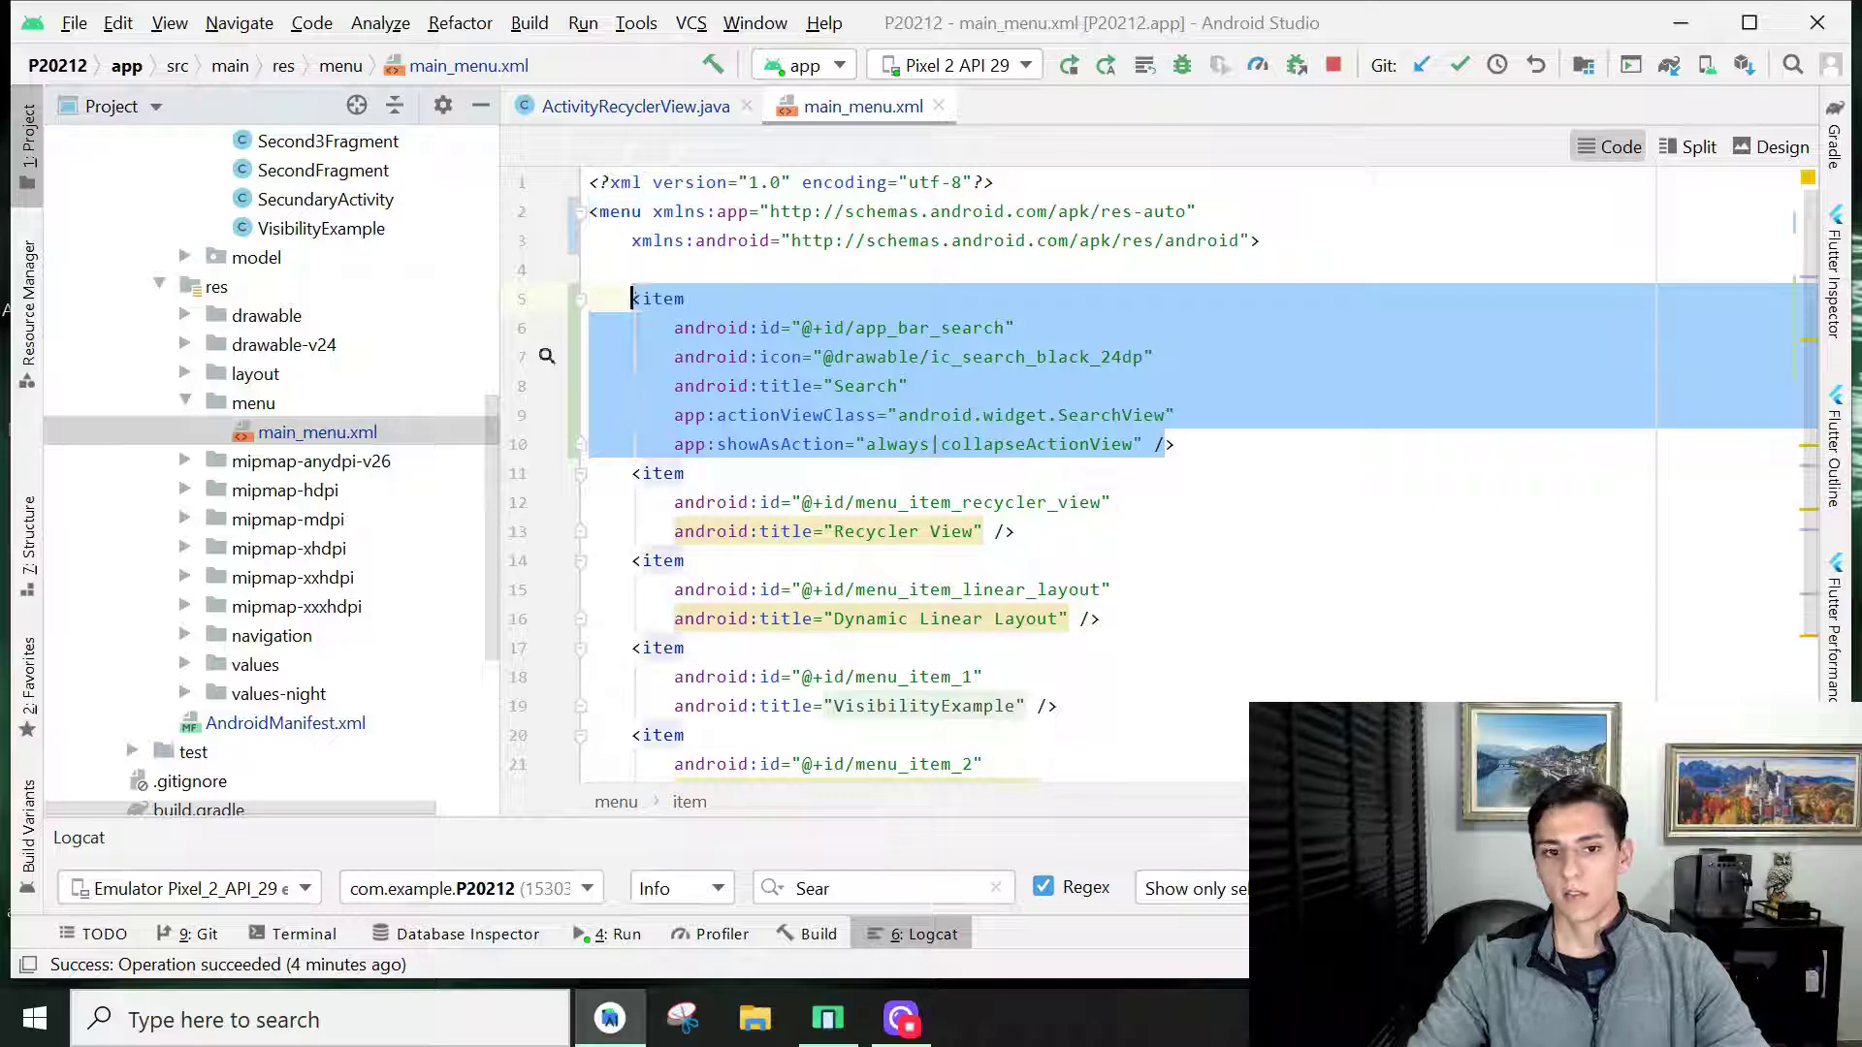
pyautogui.click(950, 415)
pyautogui.moveTo(1175, 414); pyautogui.dragTo(654, 414)
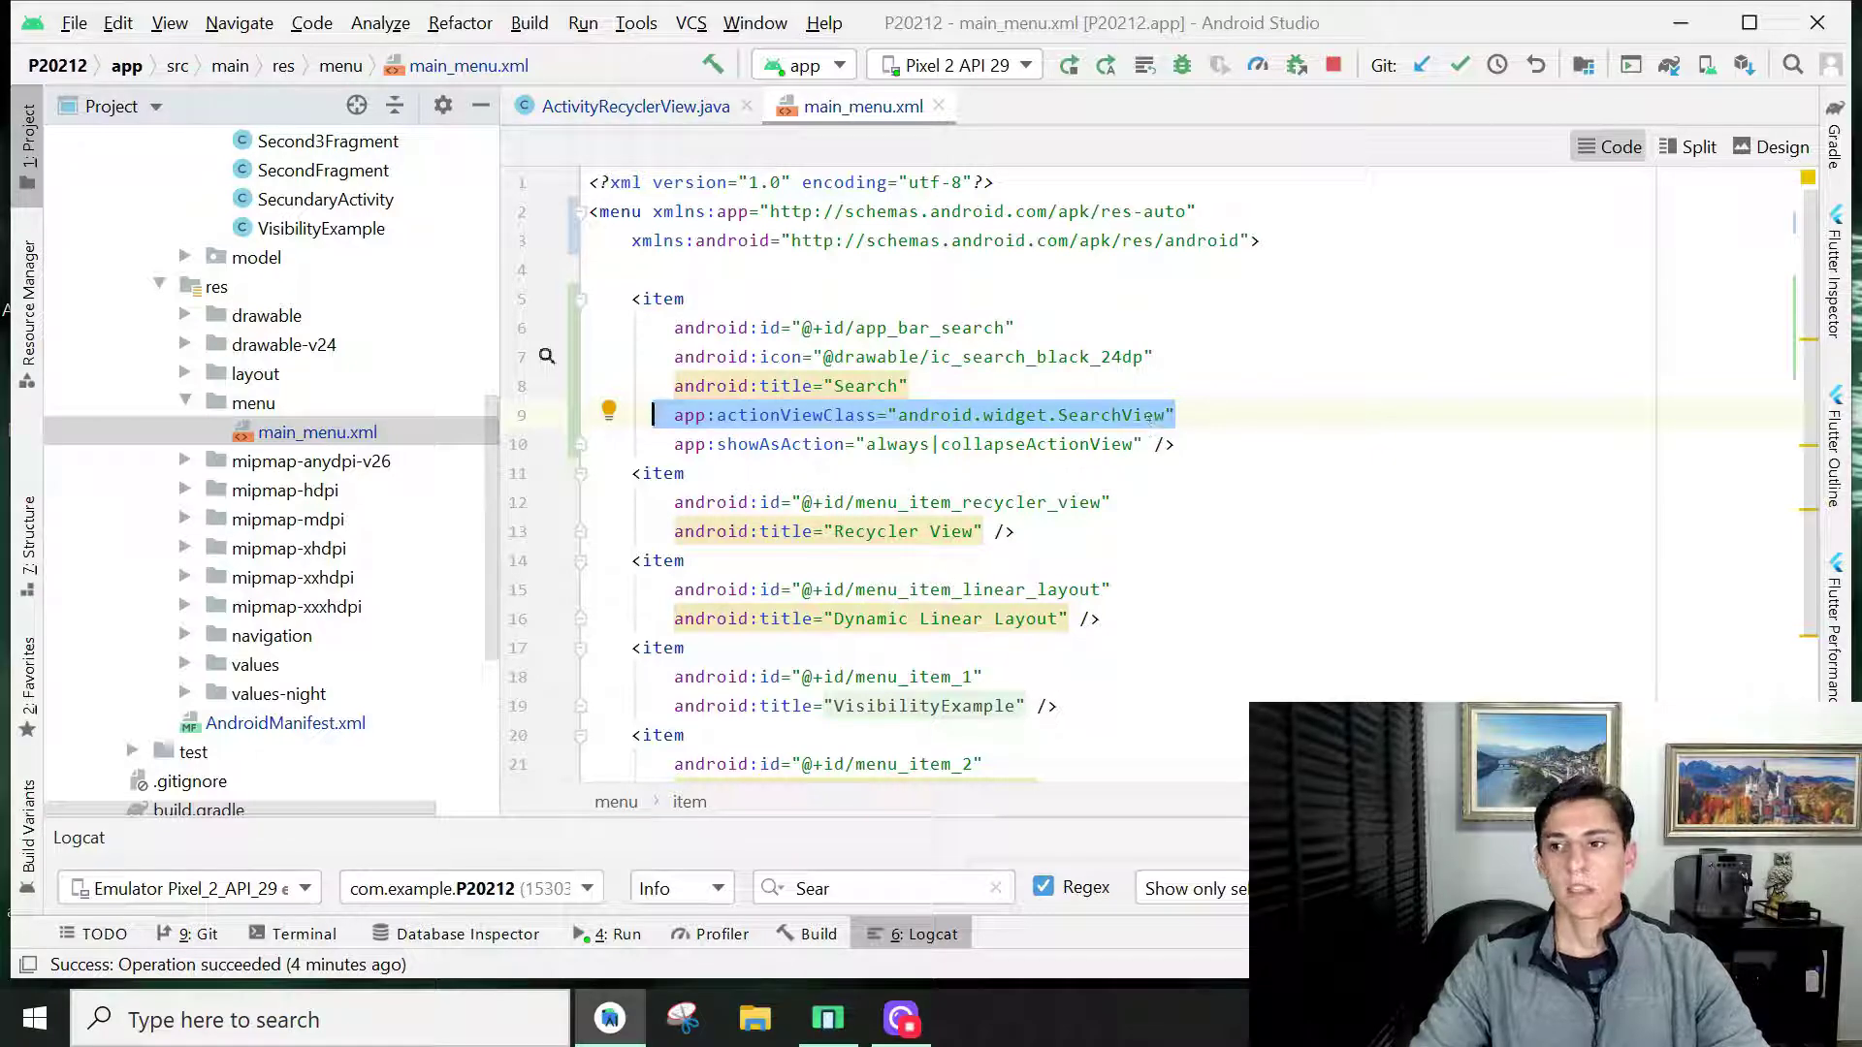
pyautogui.click(1772, 151)
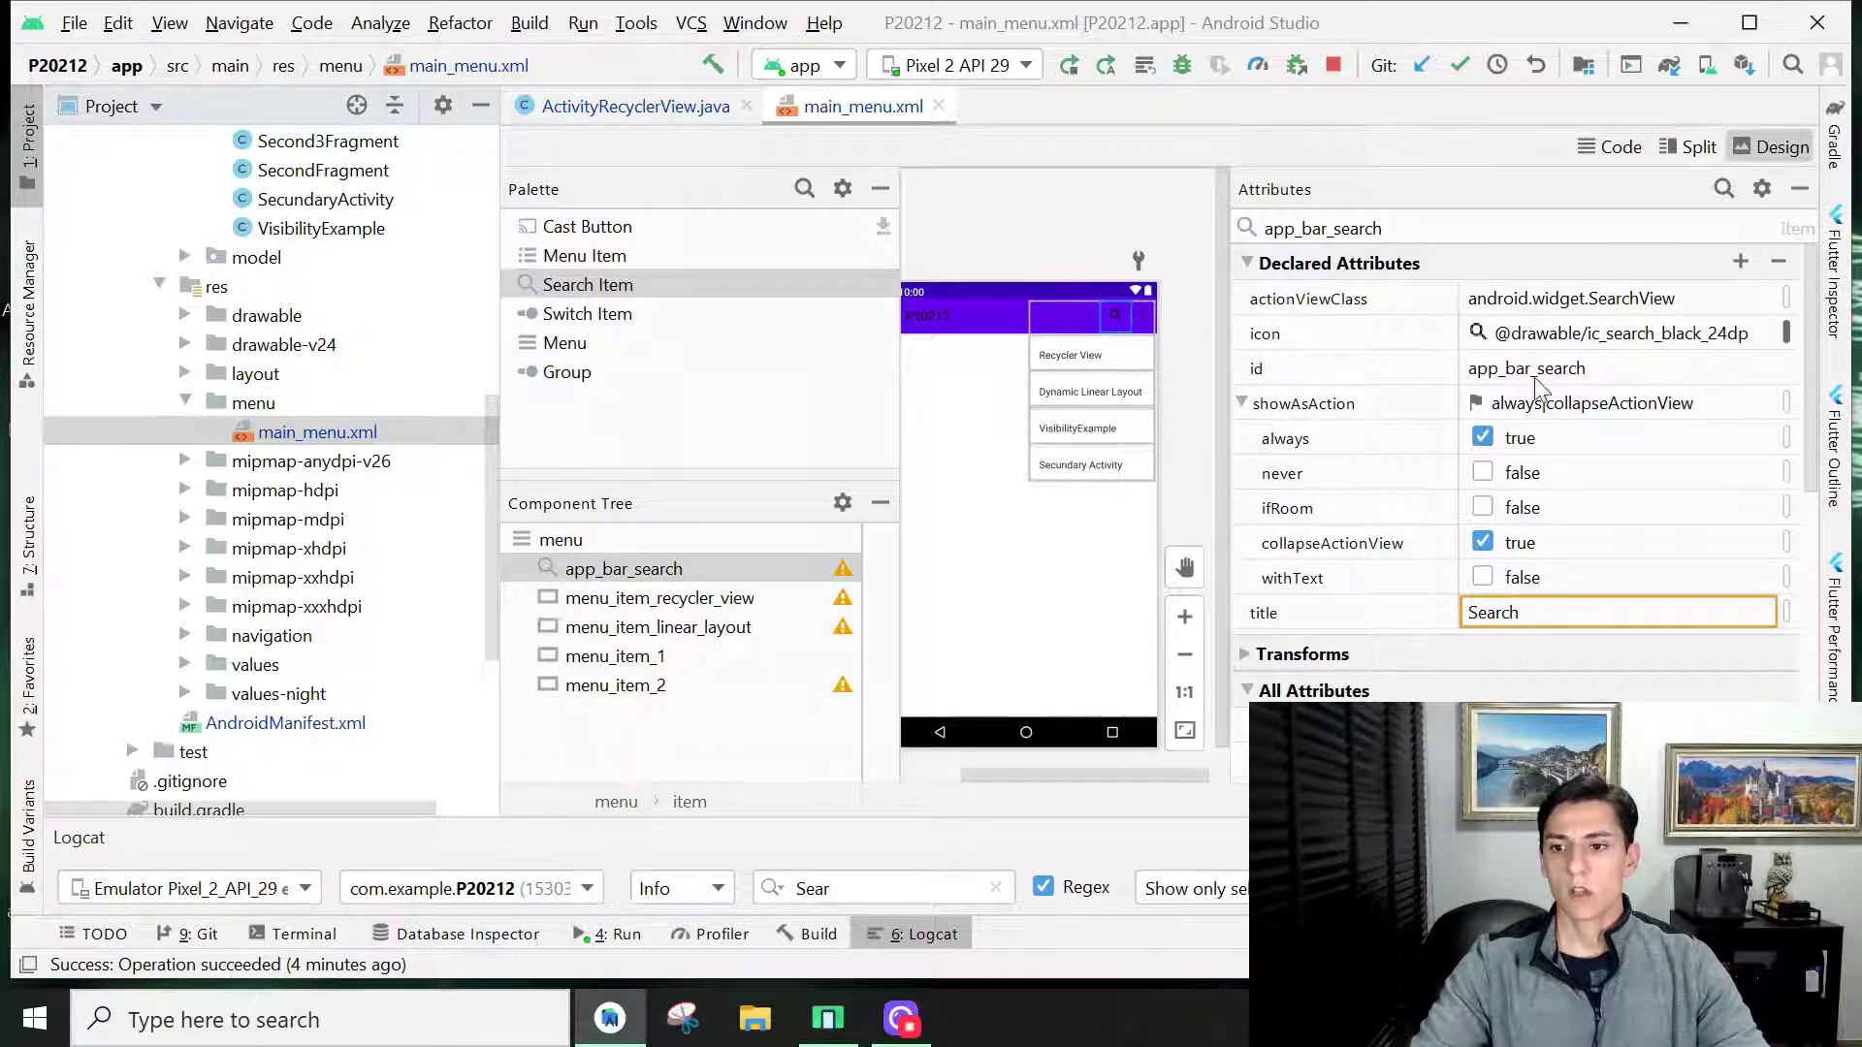
pyautogui.click(1485, 438)
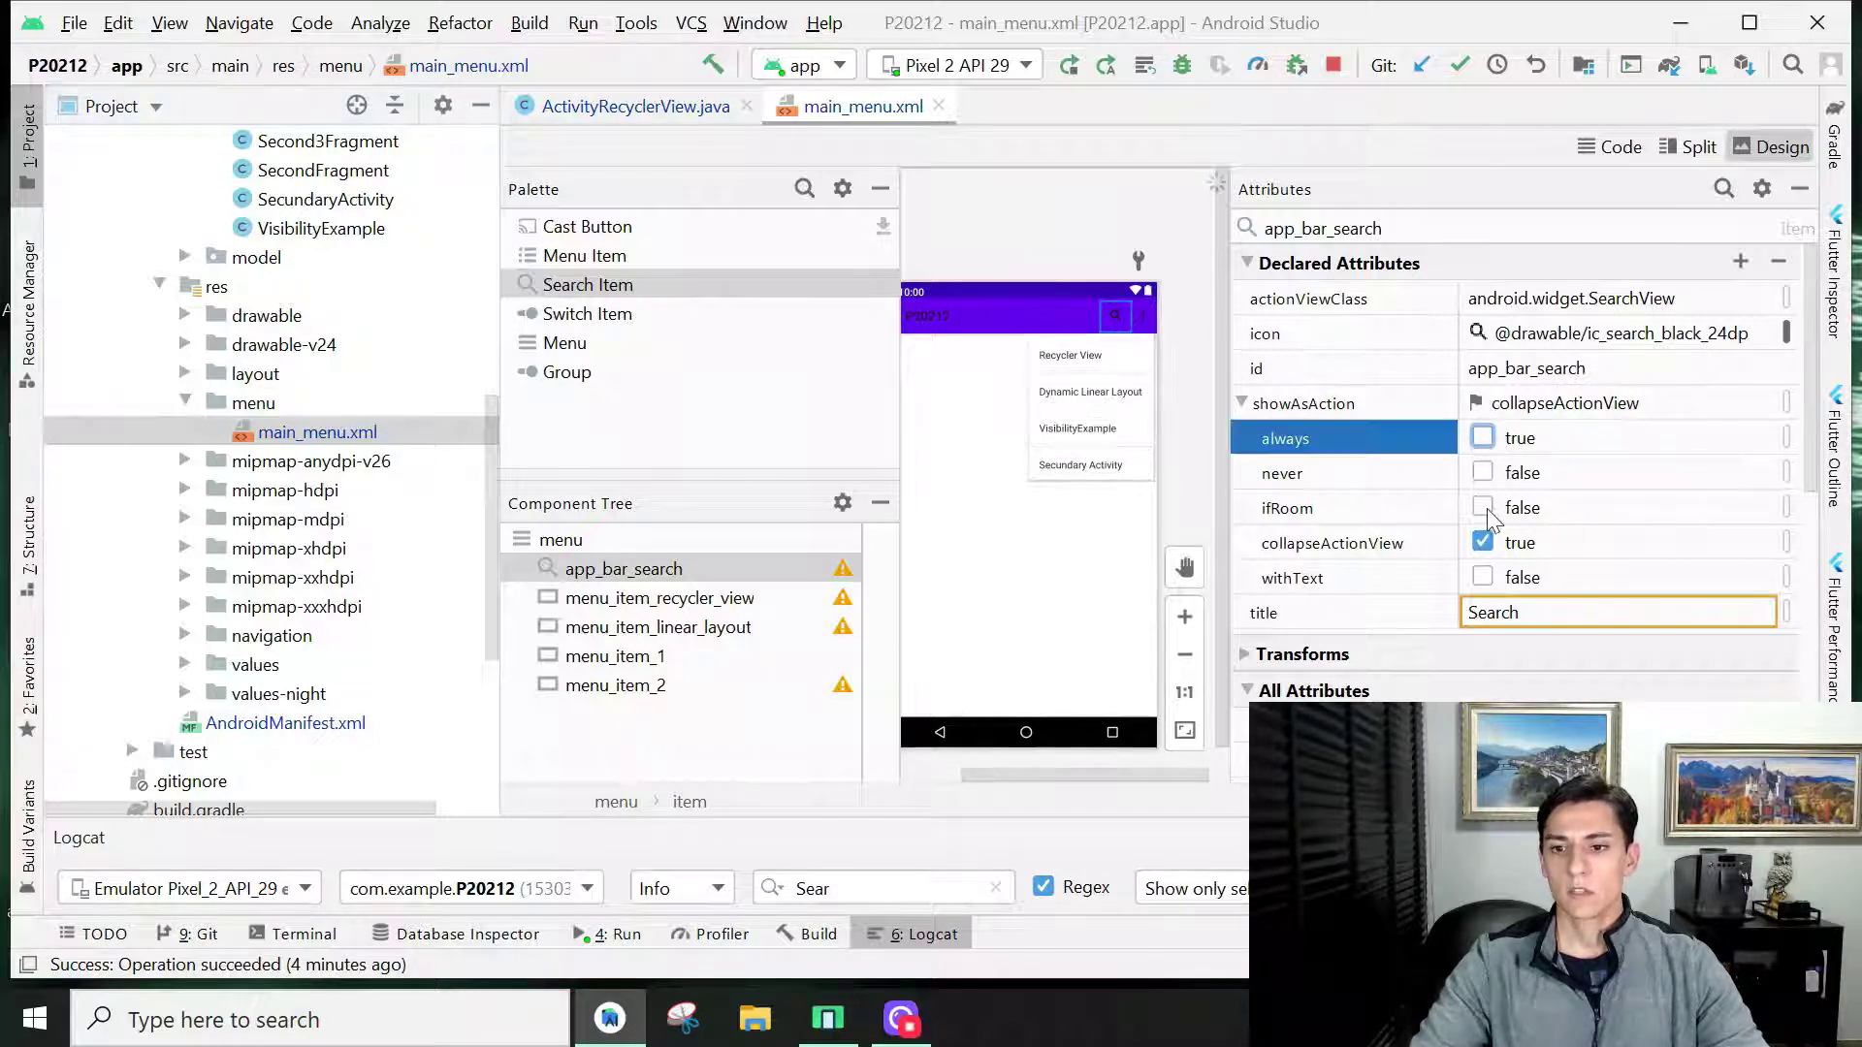
pyautogui.click(1484, 541)
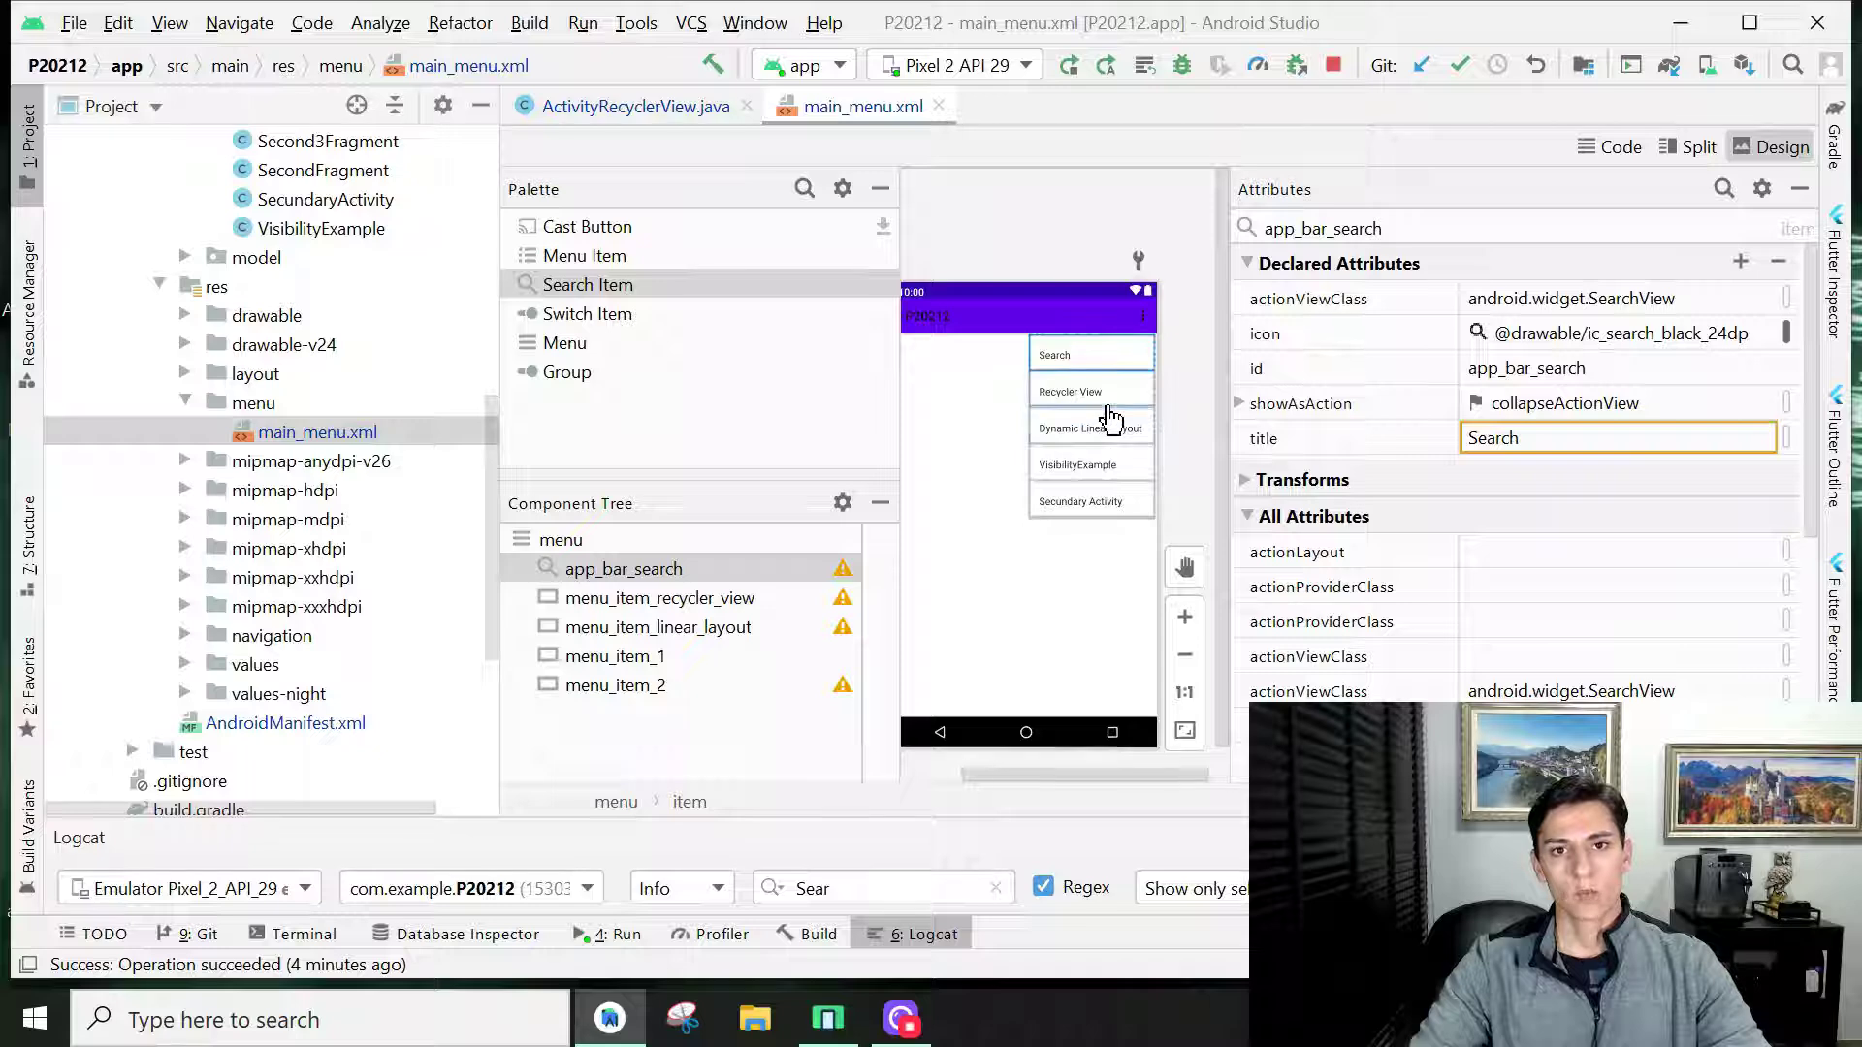
pyautogui.click(1241, 404)
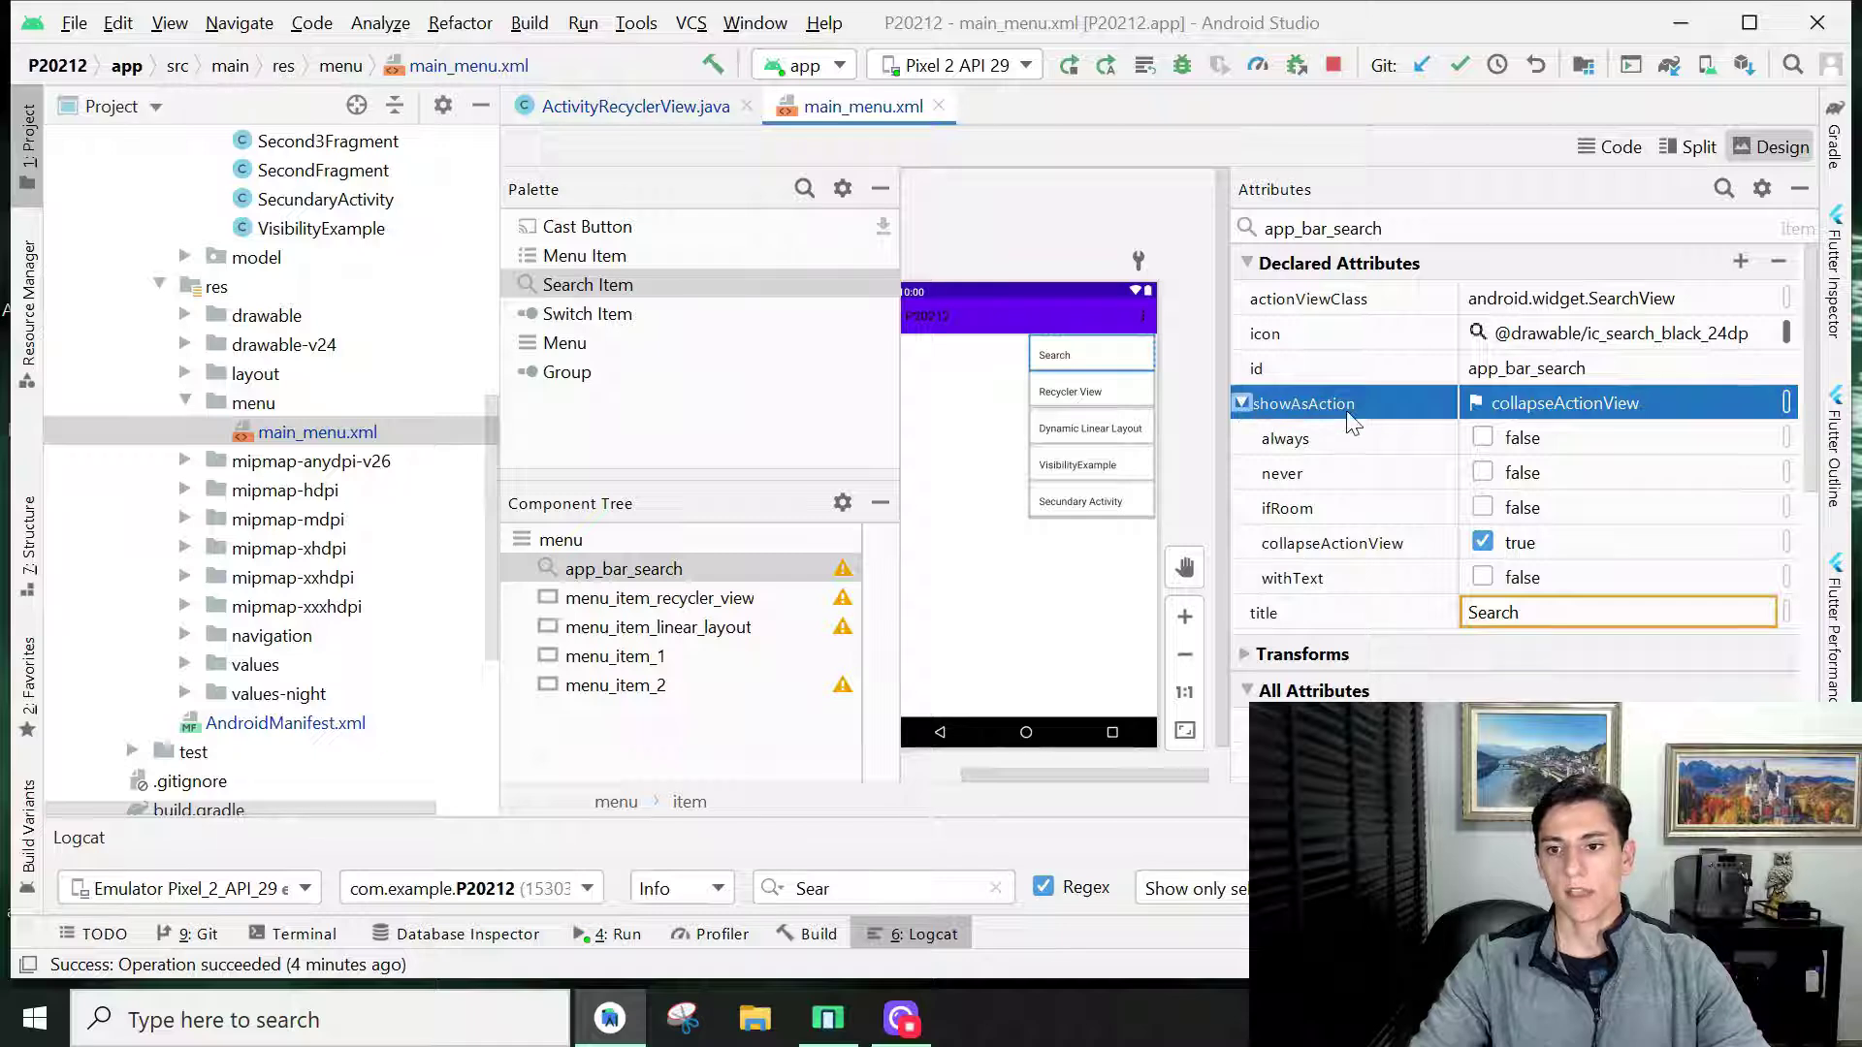
pyautogui.click(1483, 439)
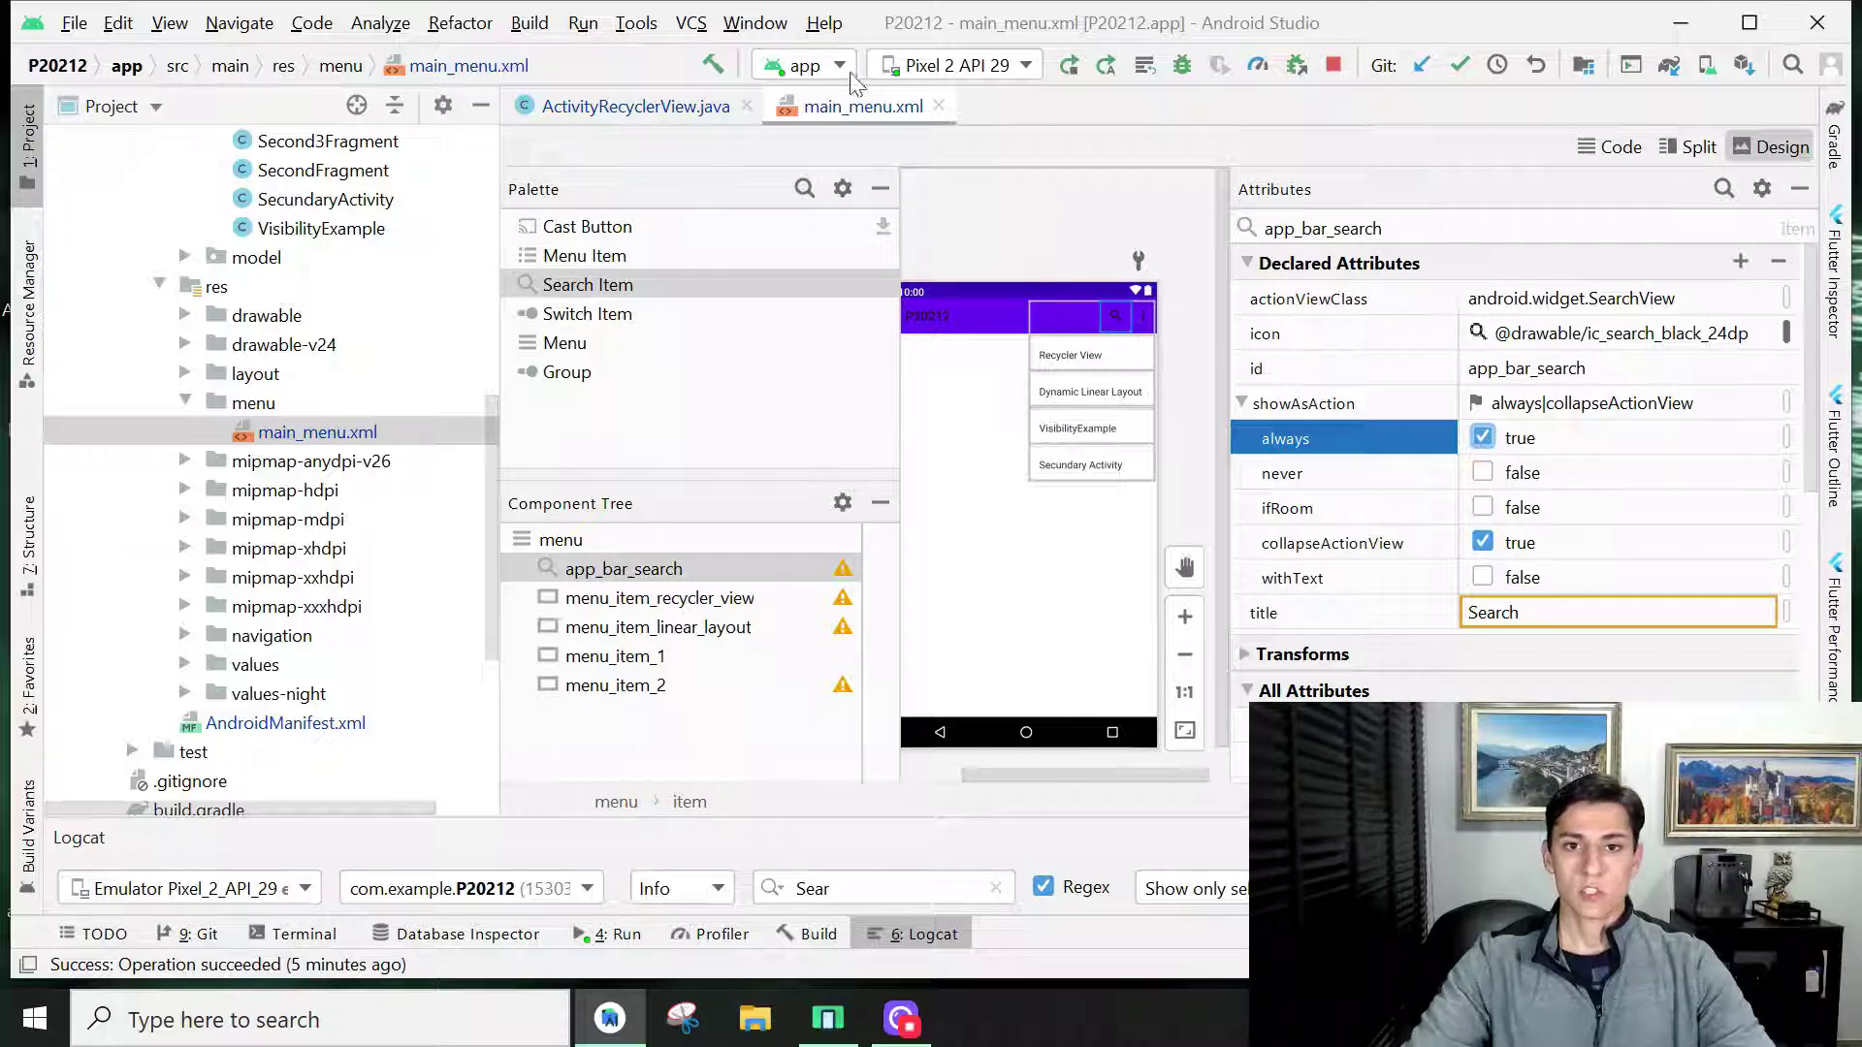
pyautogui.click(677, 105)
pyautogui.scroll(2, 1024, 459)
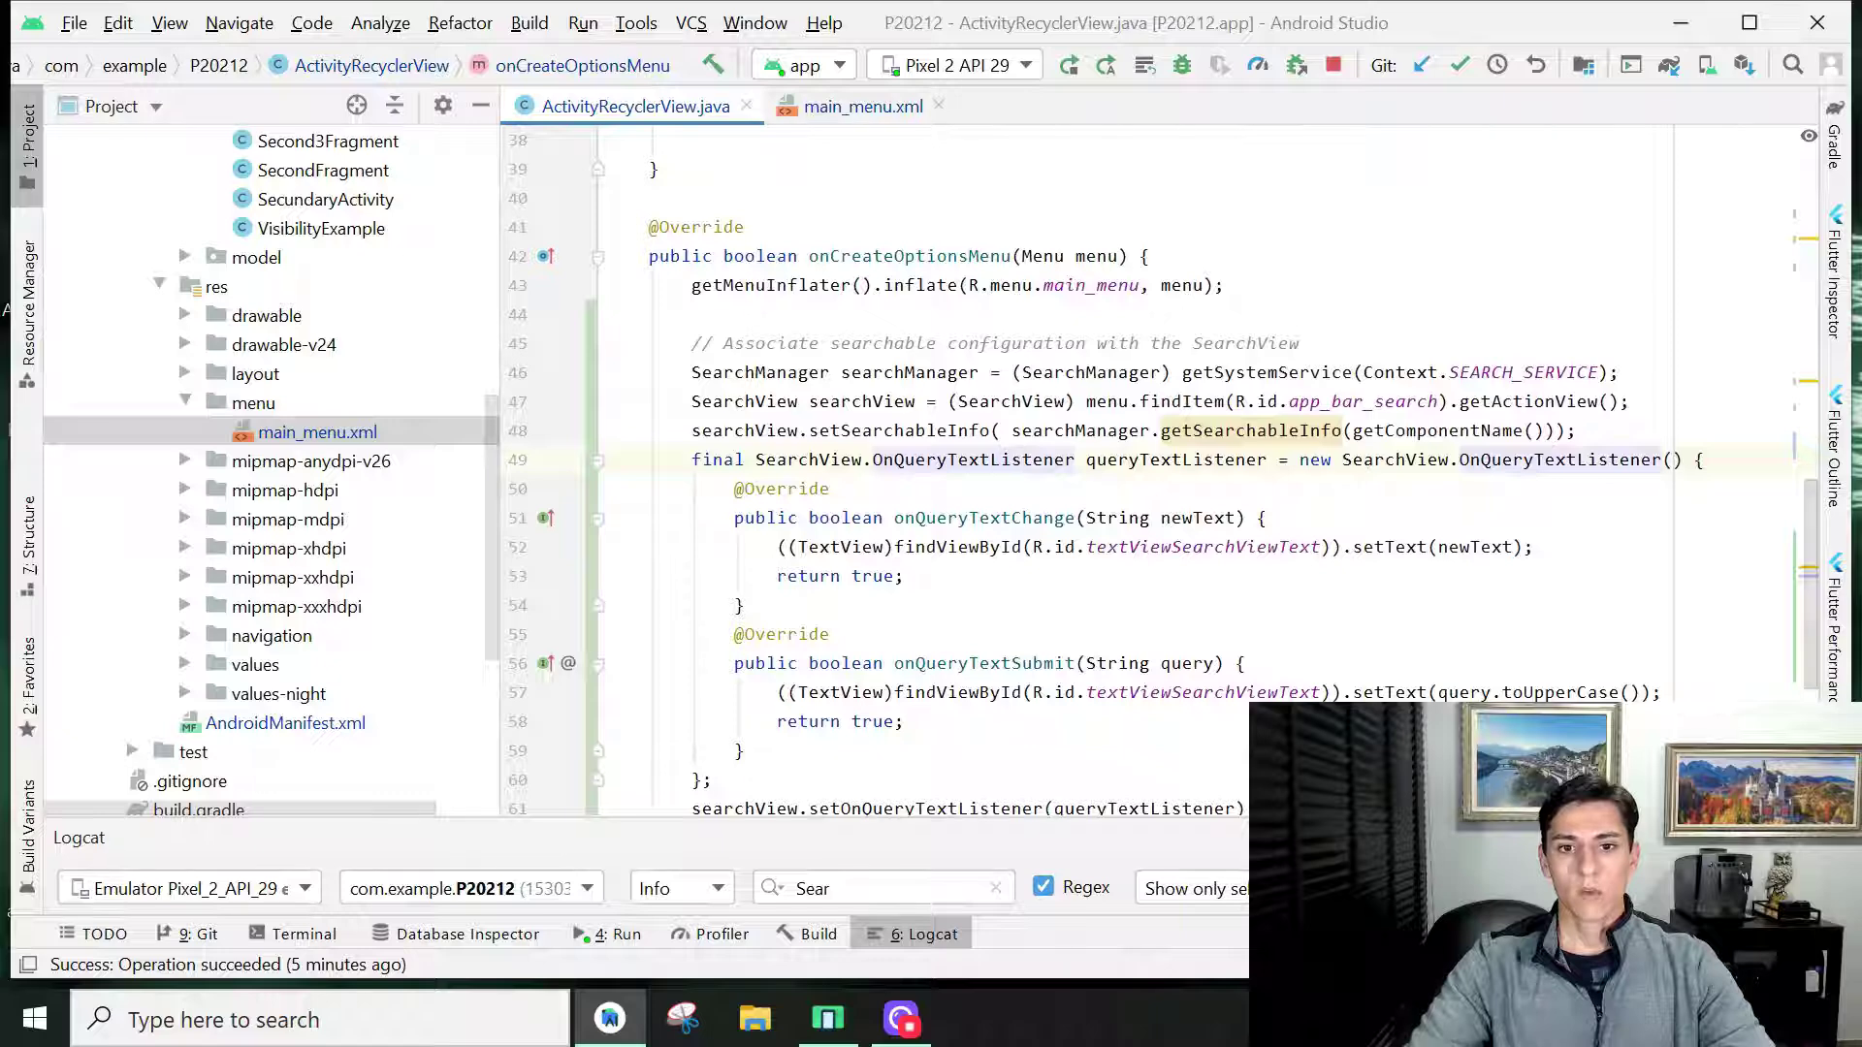
pyautogui.moveTo(799, 256); pyautogui.dragTo(1141, 256)
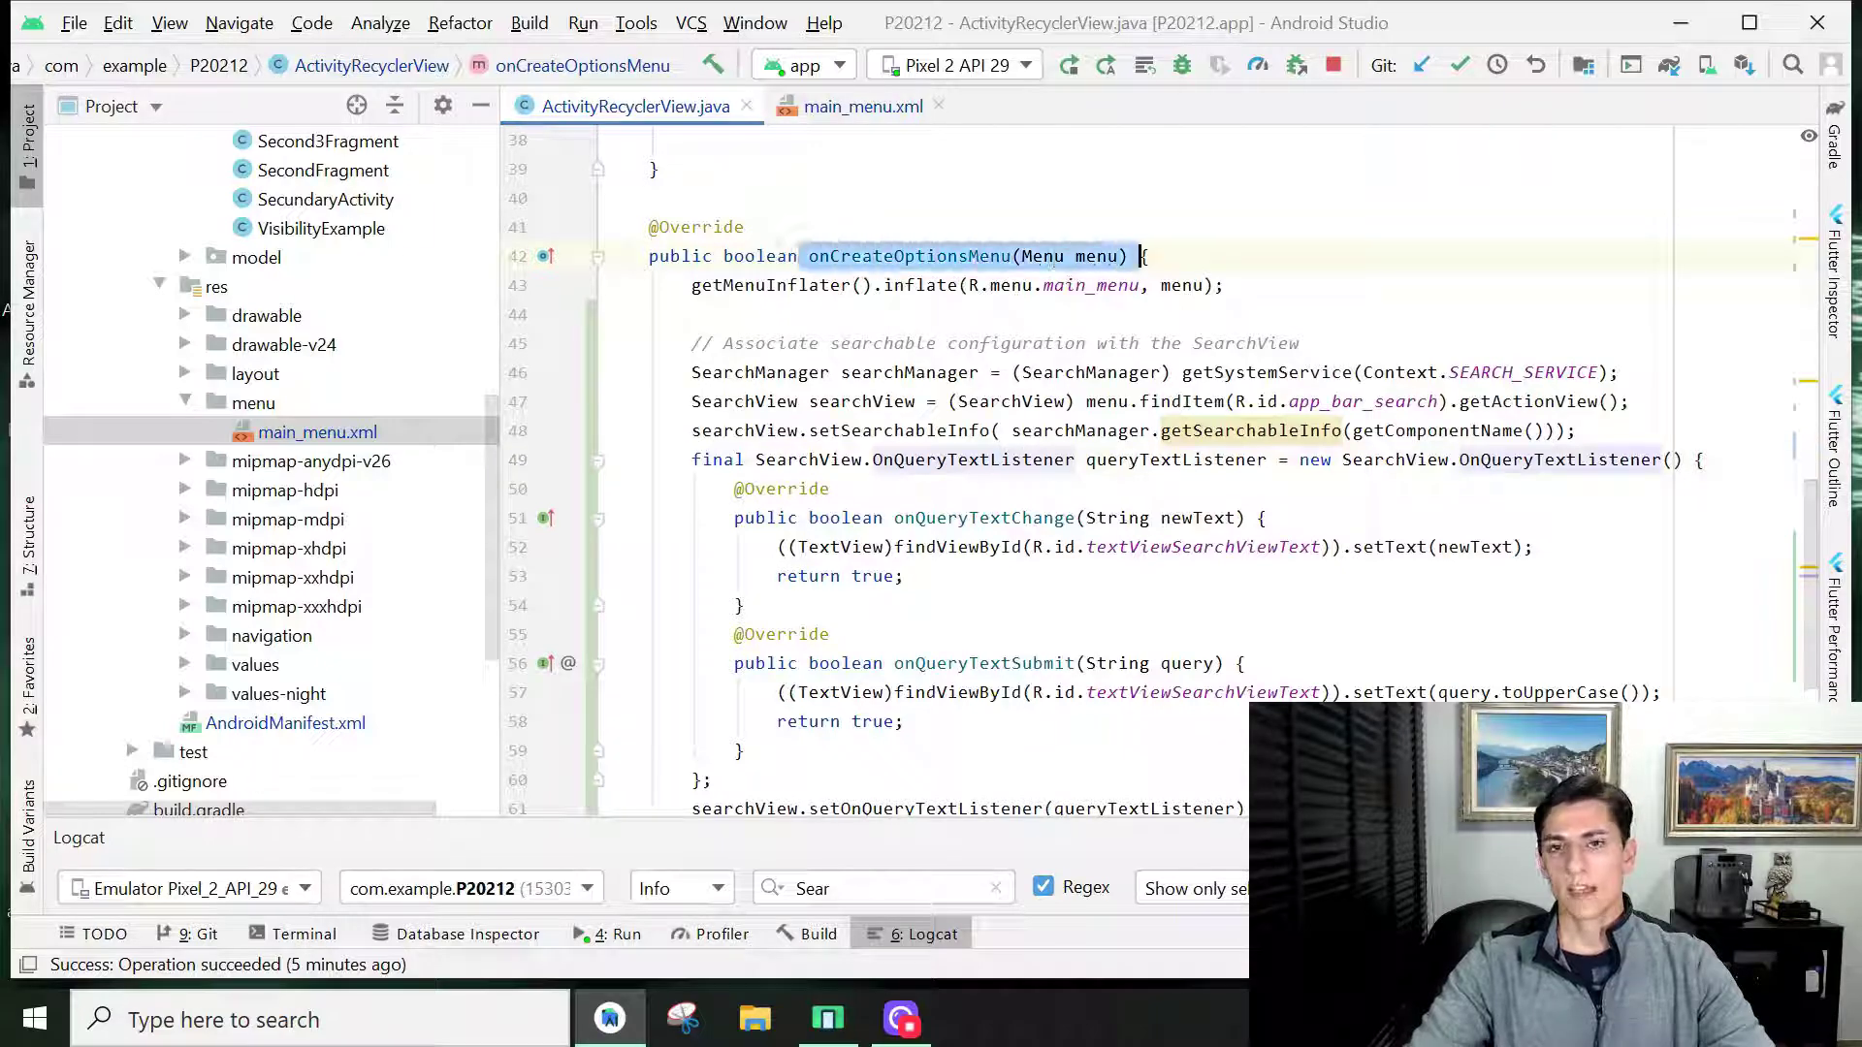
pyautogui.click(1227, 286)
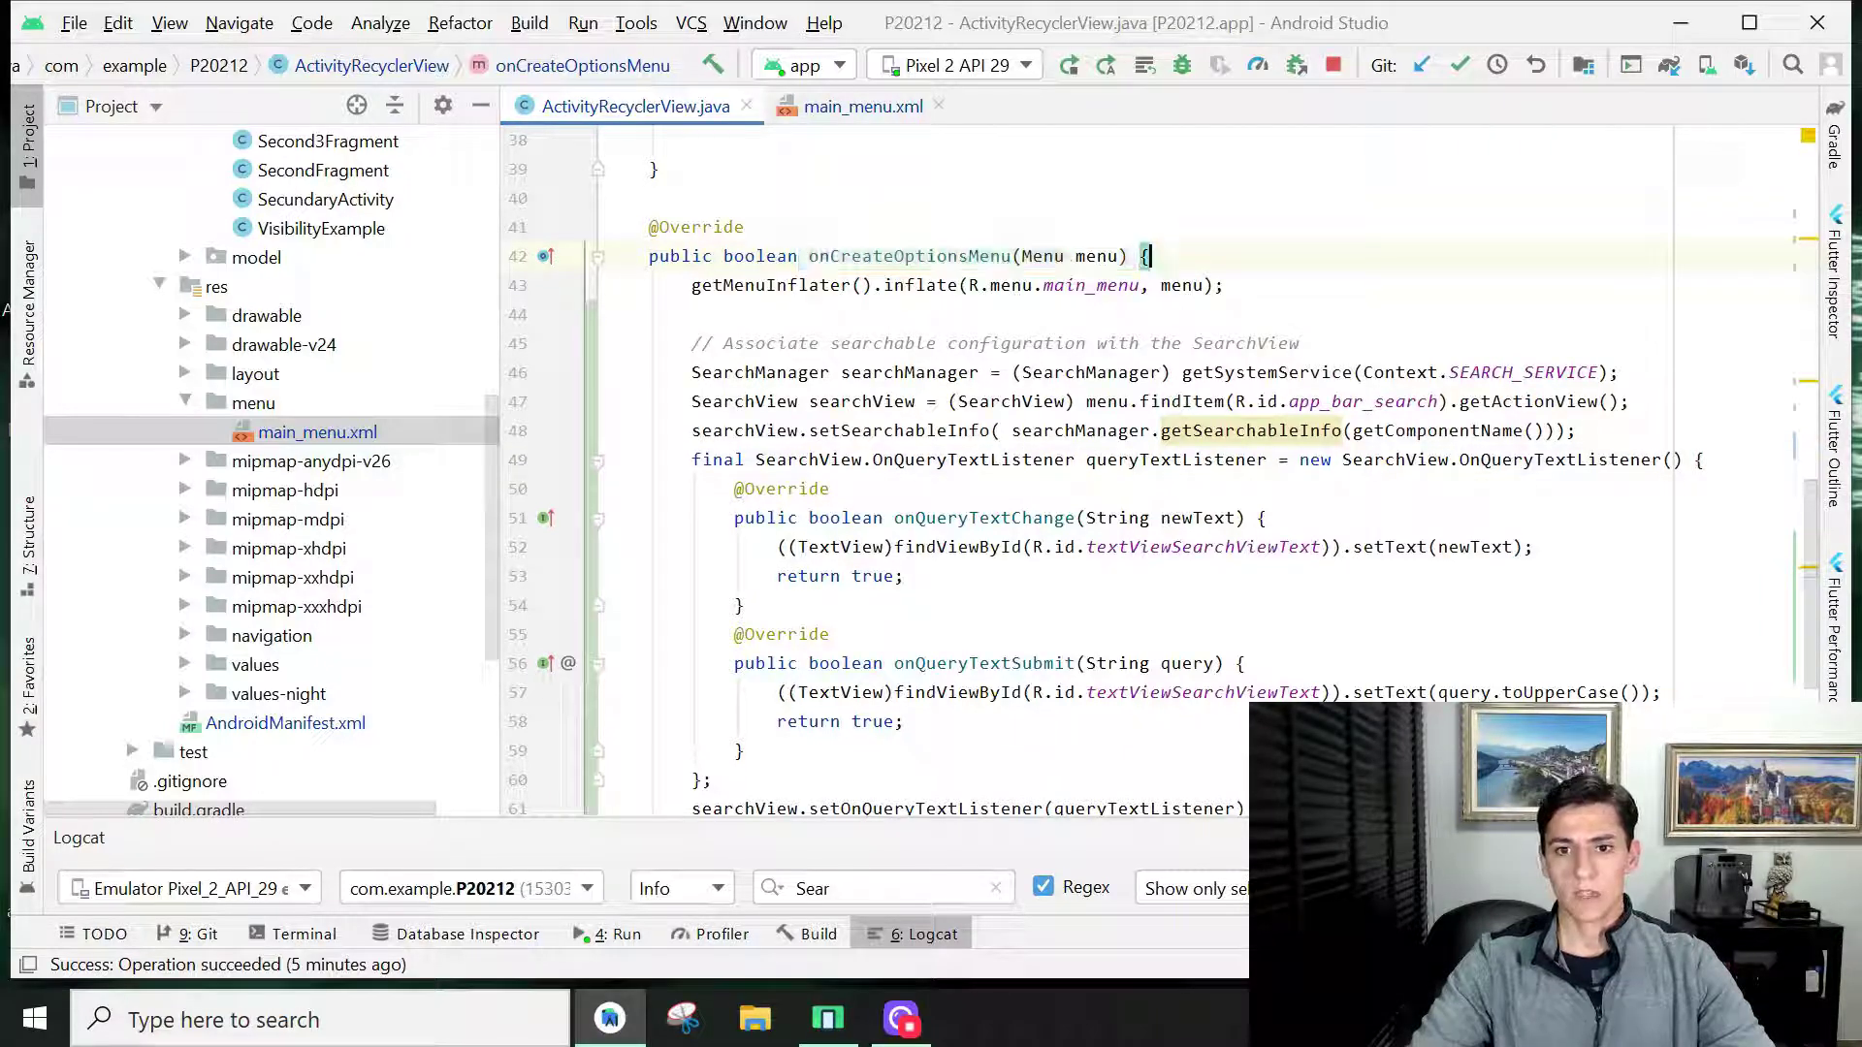
pyautogui.moveTo(1226, 285); pyautogui.dragTo(692, 286)
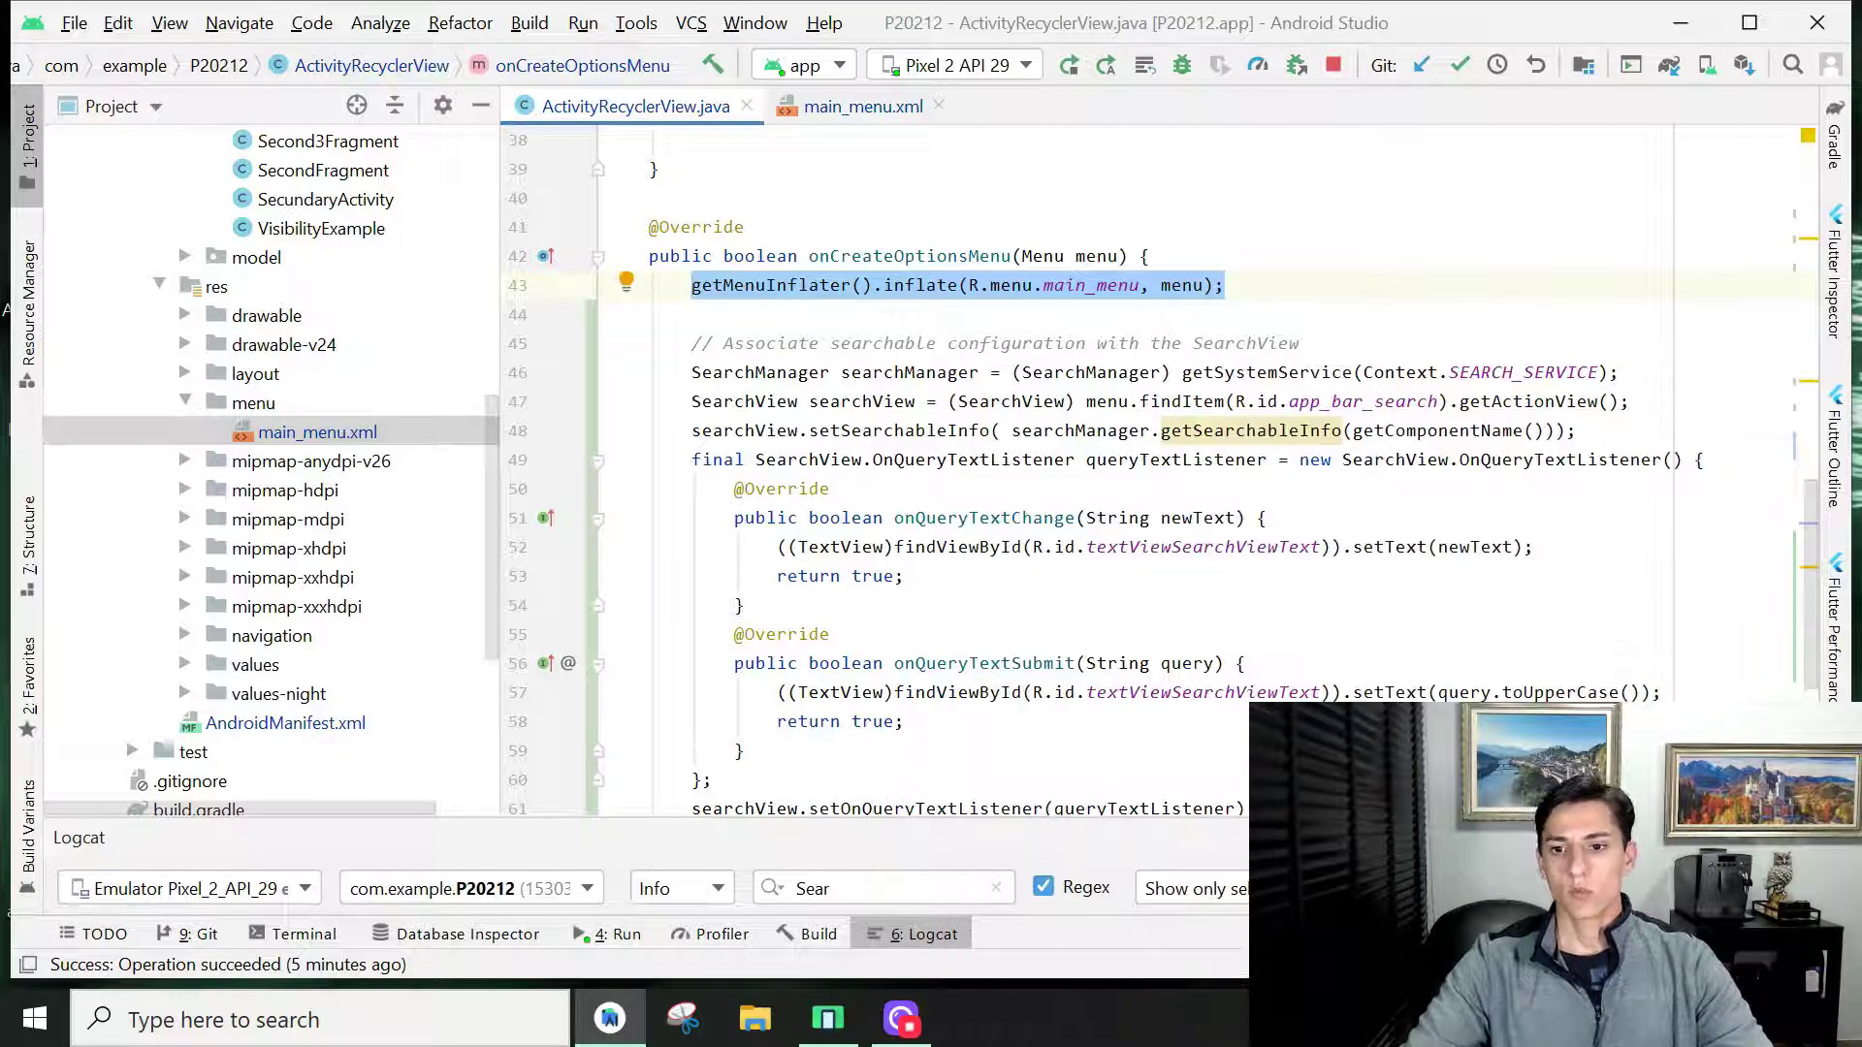
pyautogui.moveTo(1448, 402); pyautogui.dragTo(1234, 405)
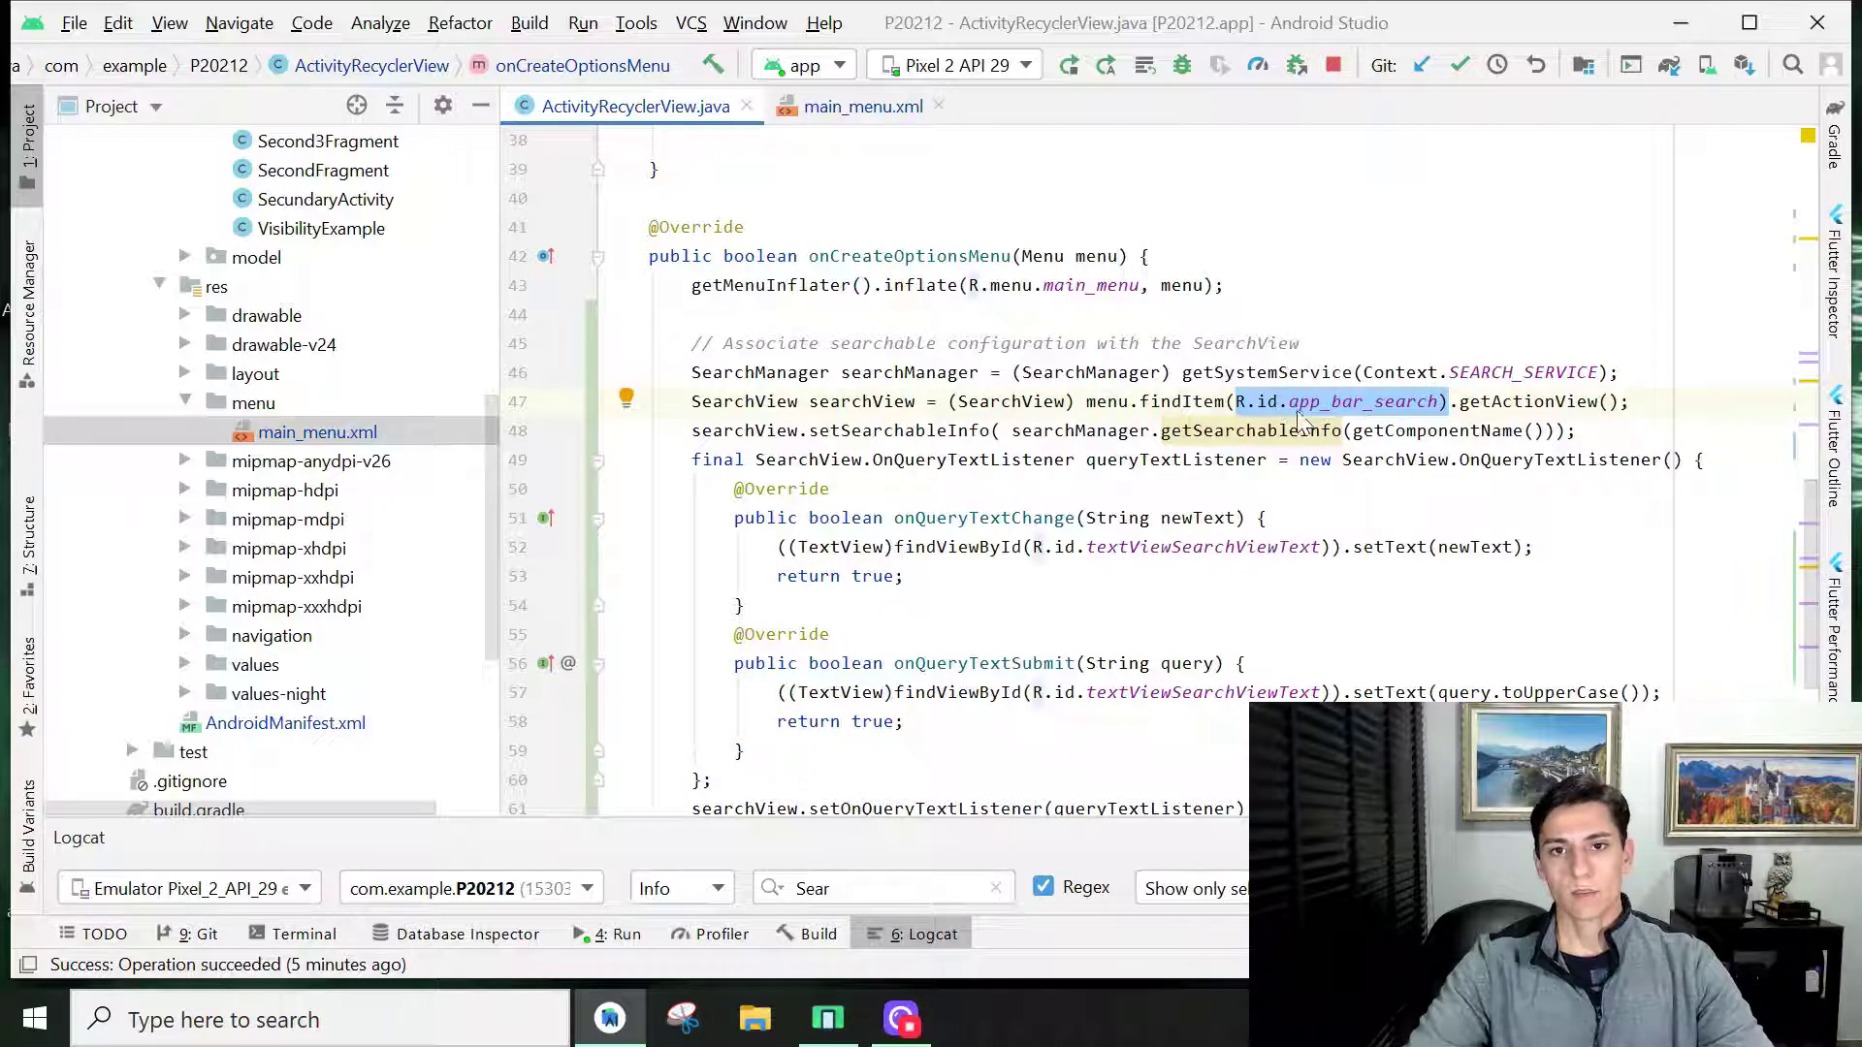
pyautogui.moveTo(1364, 401)
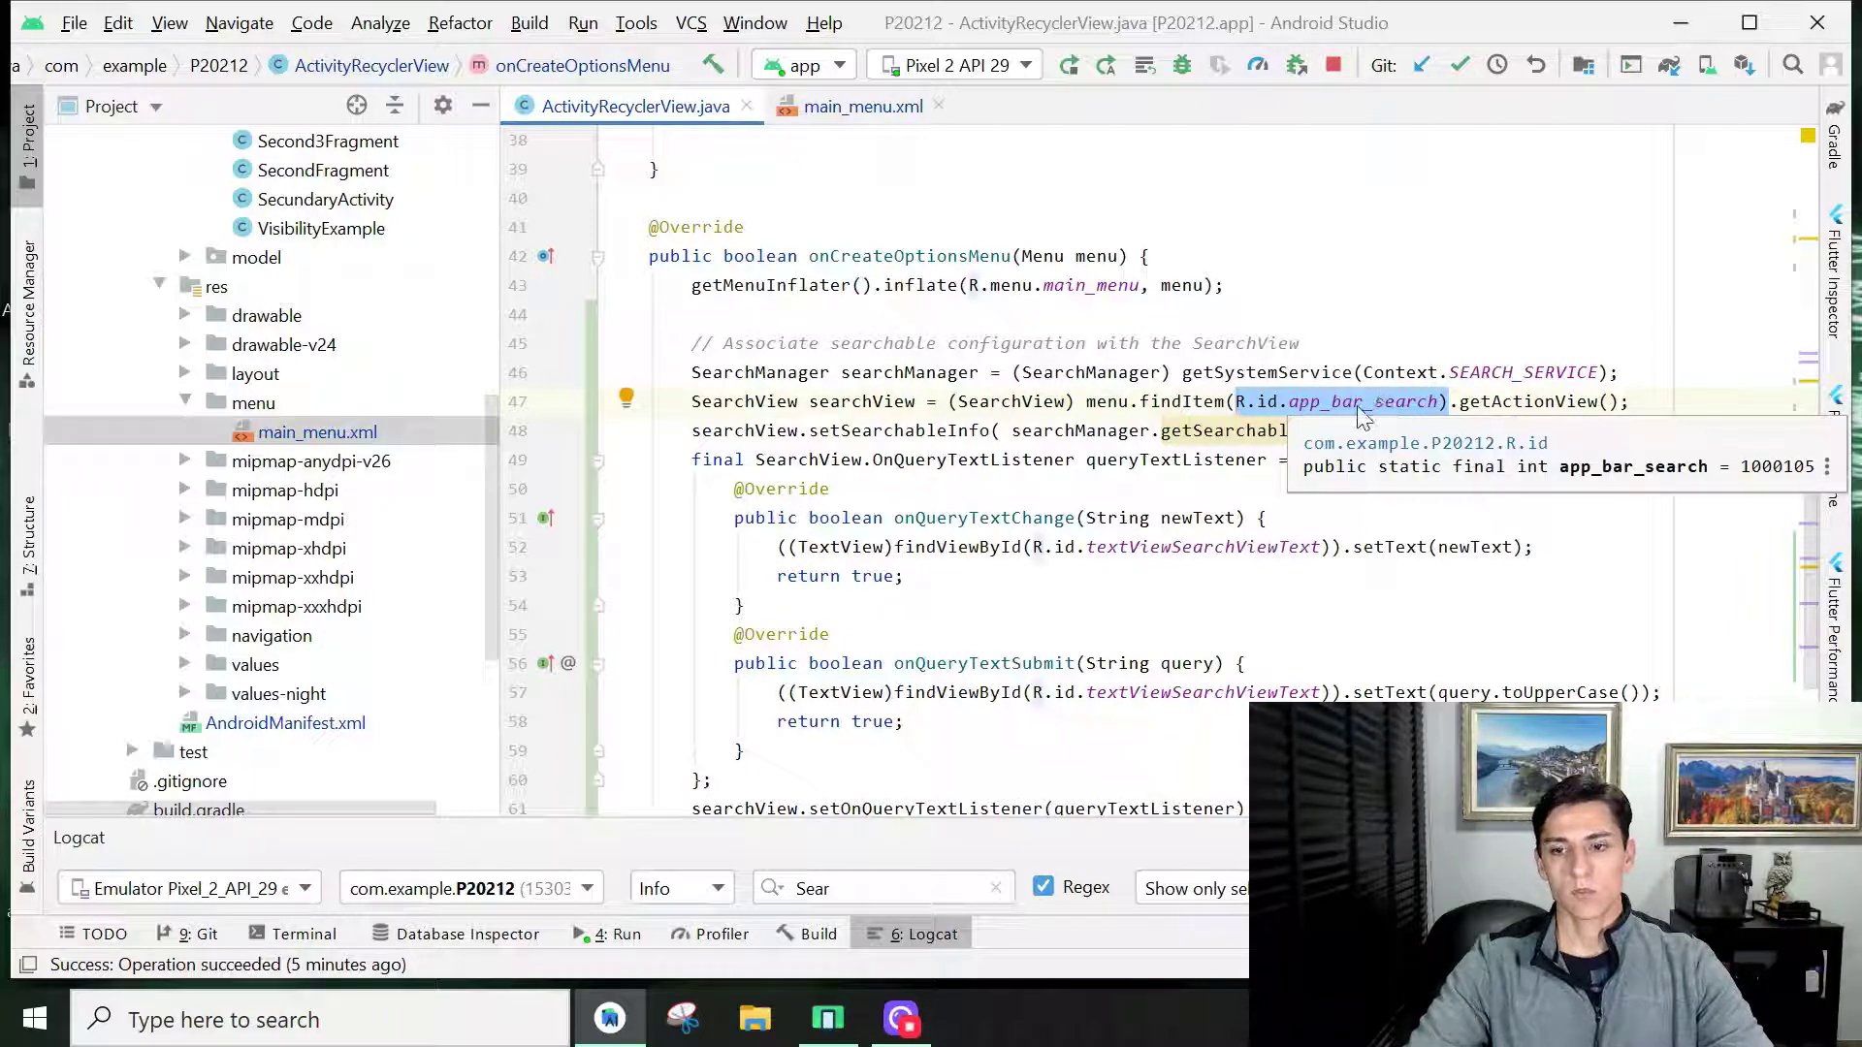
pyautogui.moveTo(916, 401); pyautogui.dragTo(812, 401)
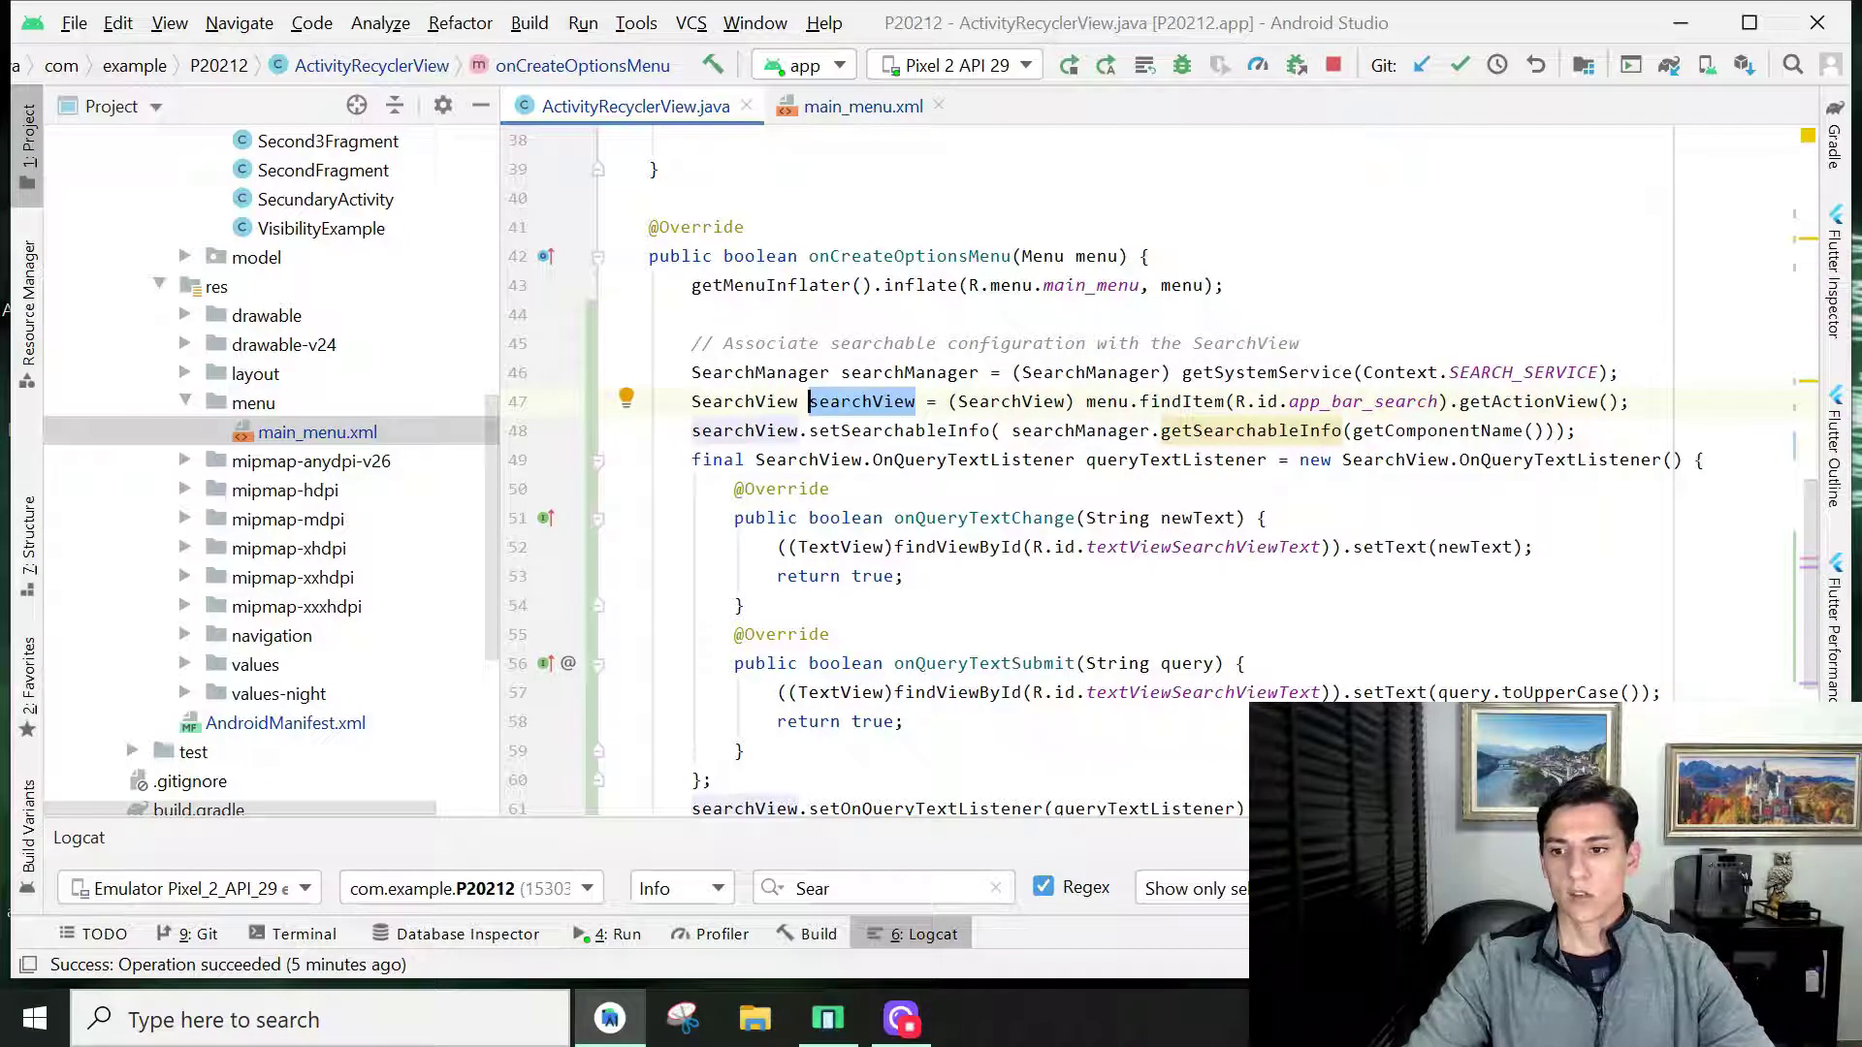
pyautogui.moveTo(1661, 461); pyautogui.dragTo(1459, 460)
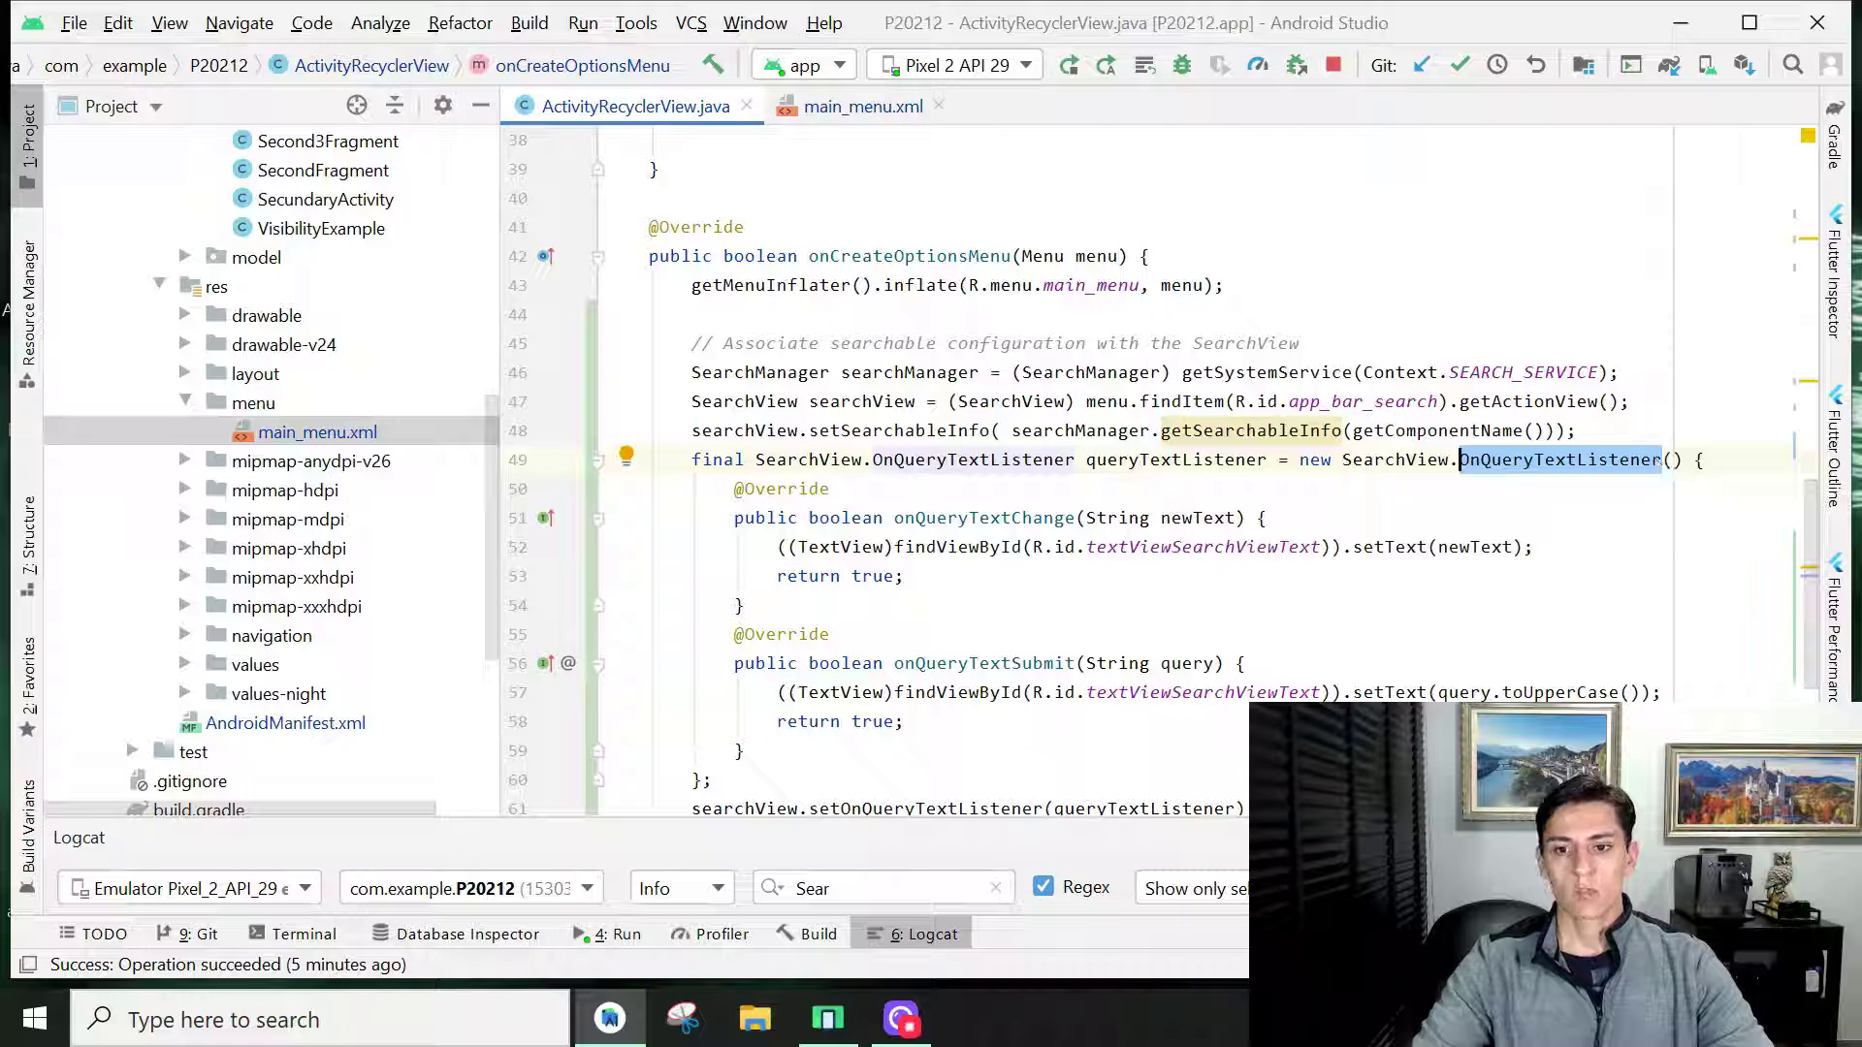
pyautogui.scroll(-1, 1159, 472)
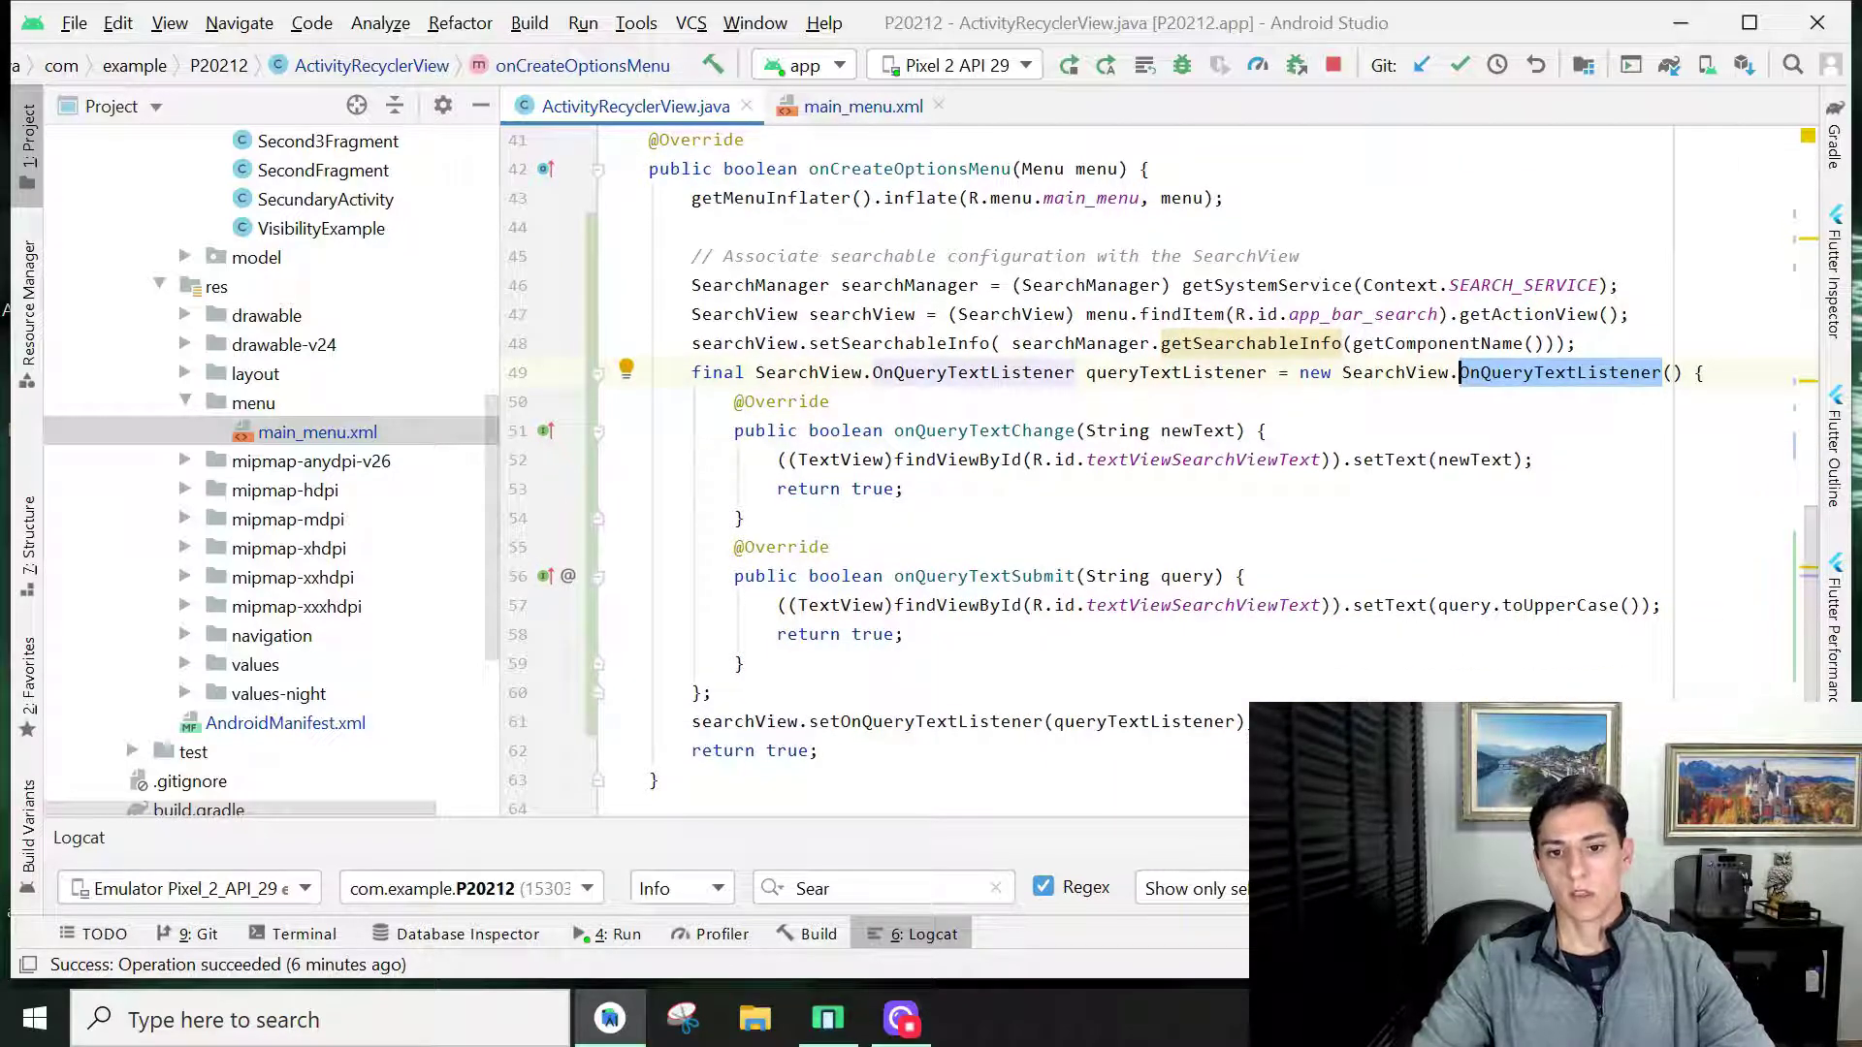
pyautogui.moveTo(1077, 430); pyautogui.dragTo(893, 431)
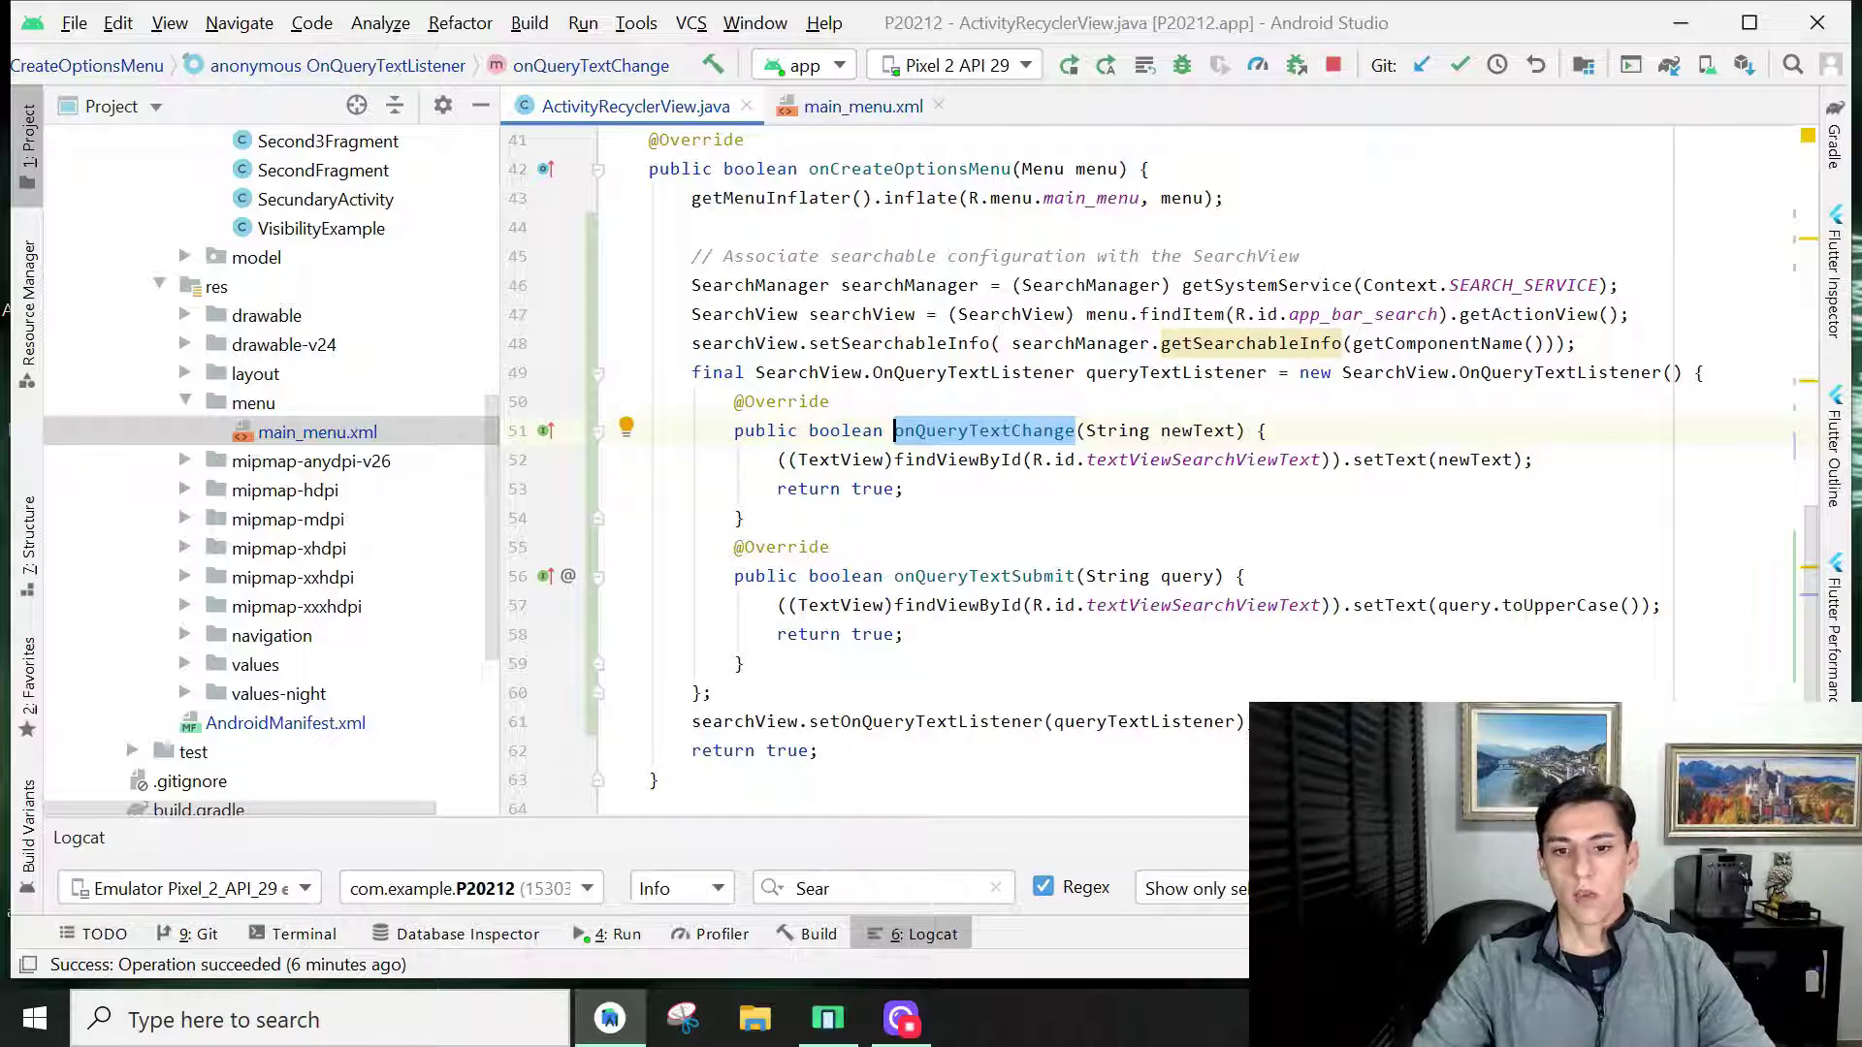
pyautogui.moveTo(1077, 577); pyautogui.dragTo(896, 576)
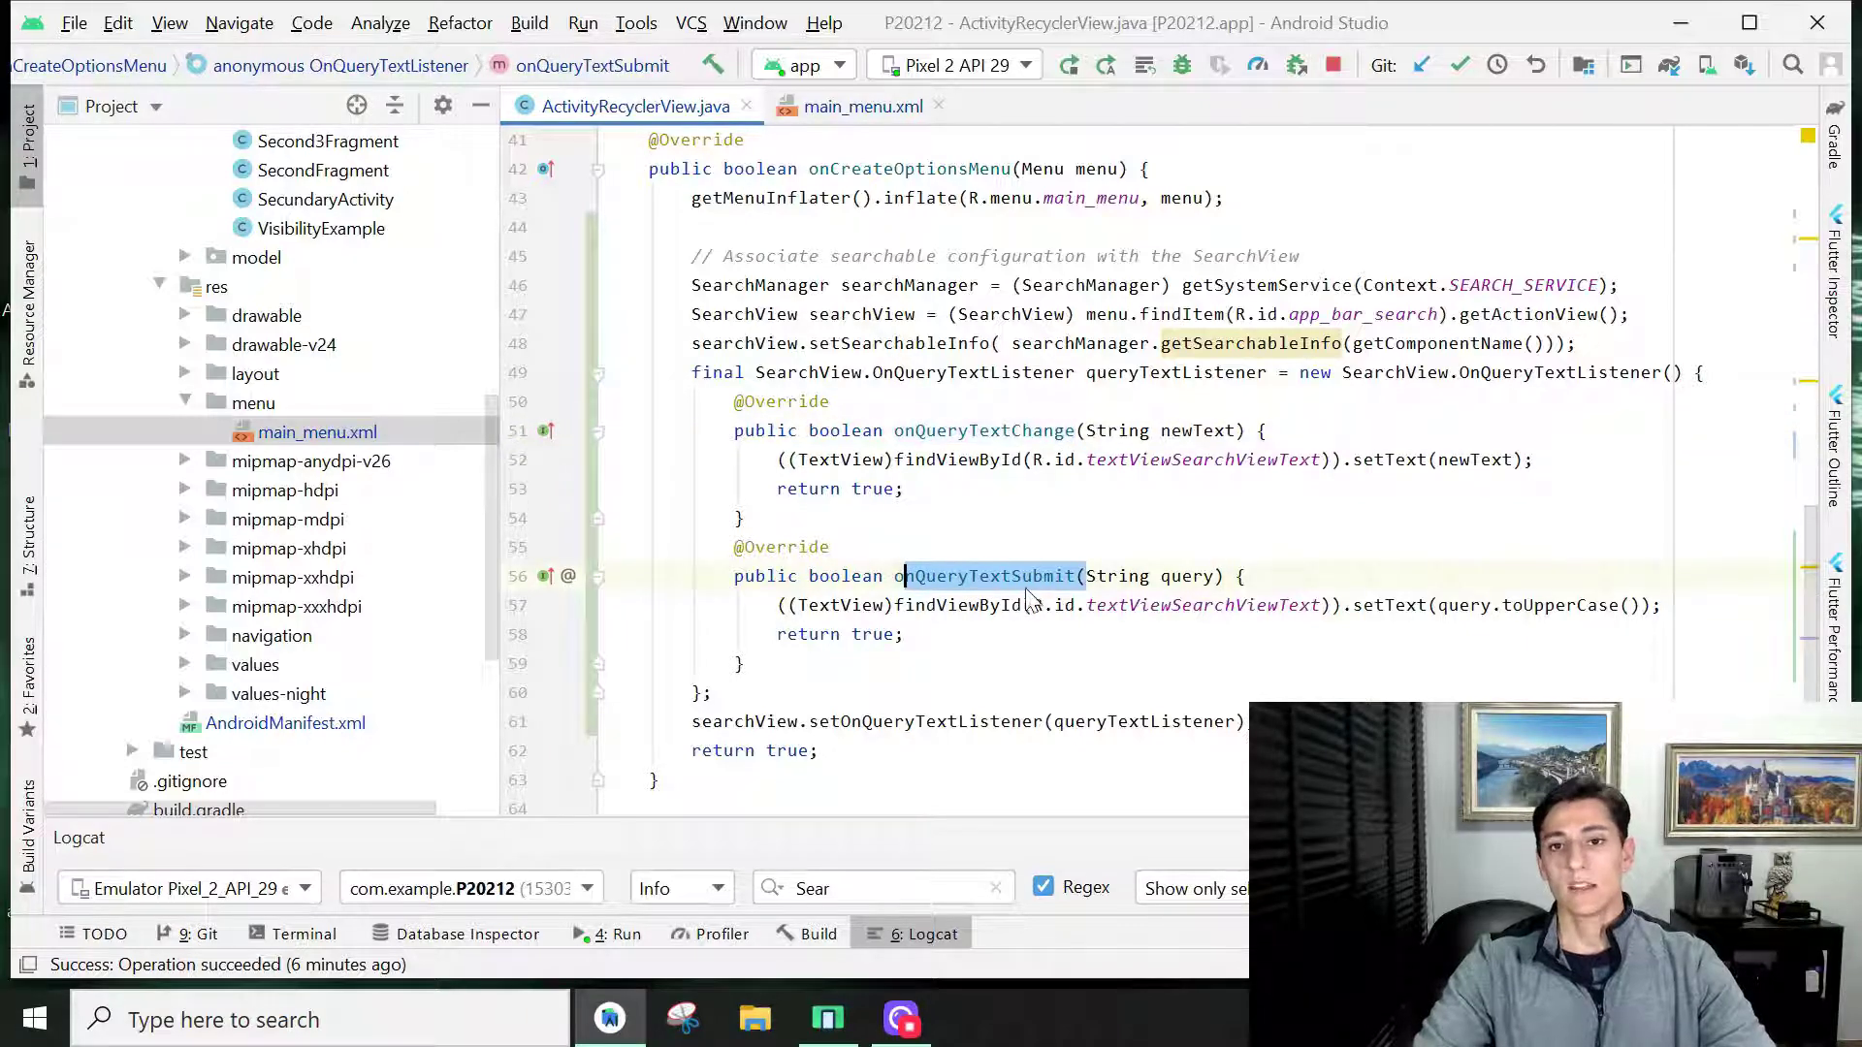
pyautogui.hotkey('shift', 'Left')
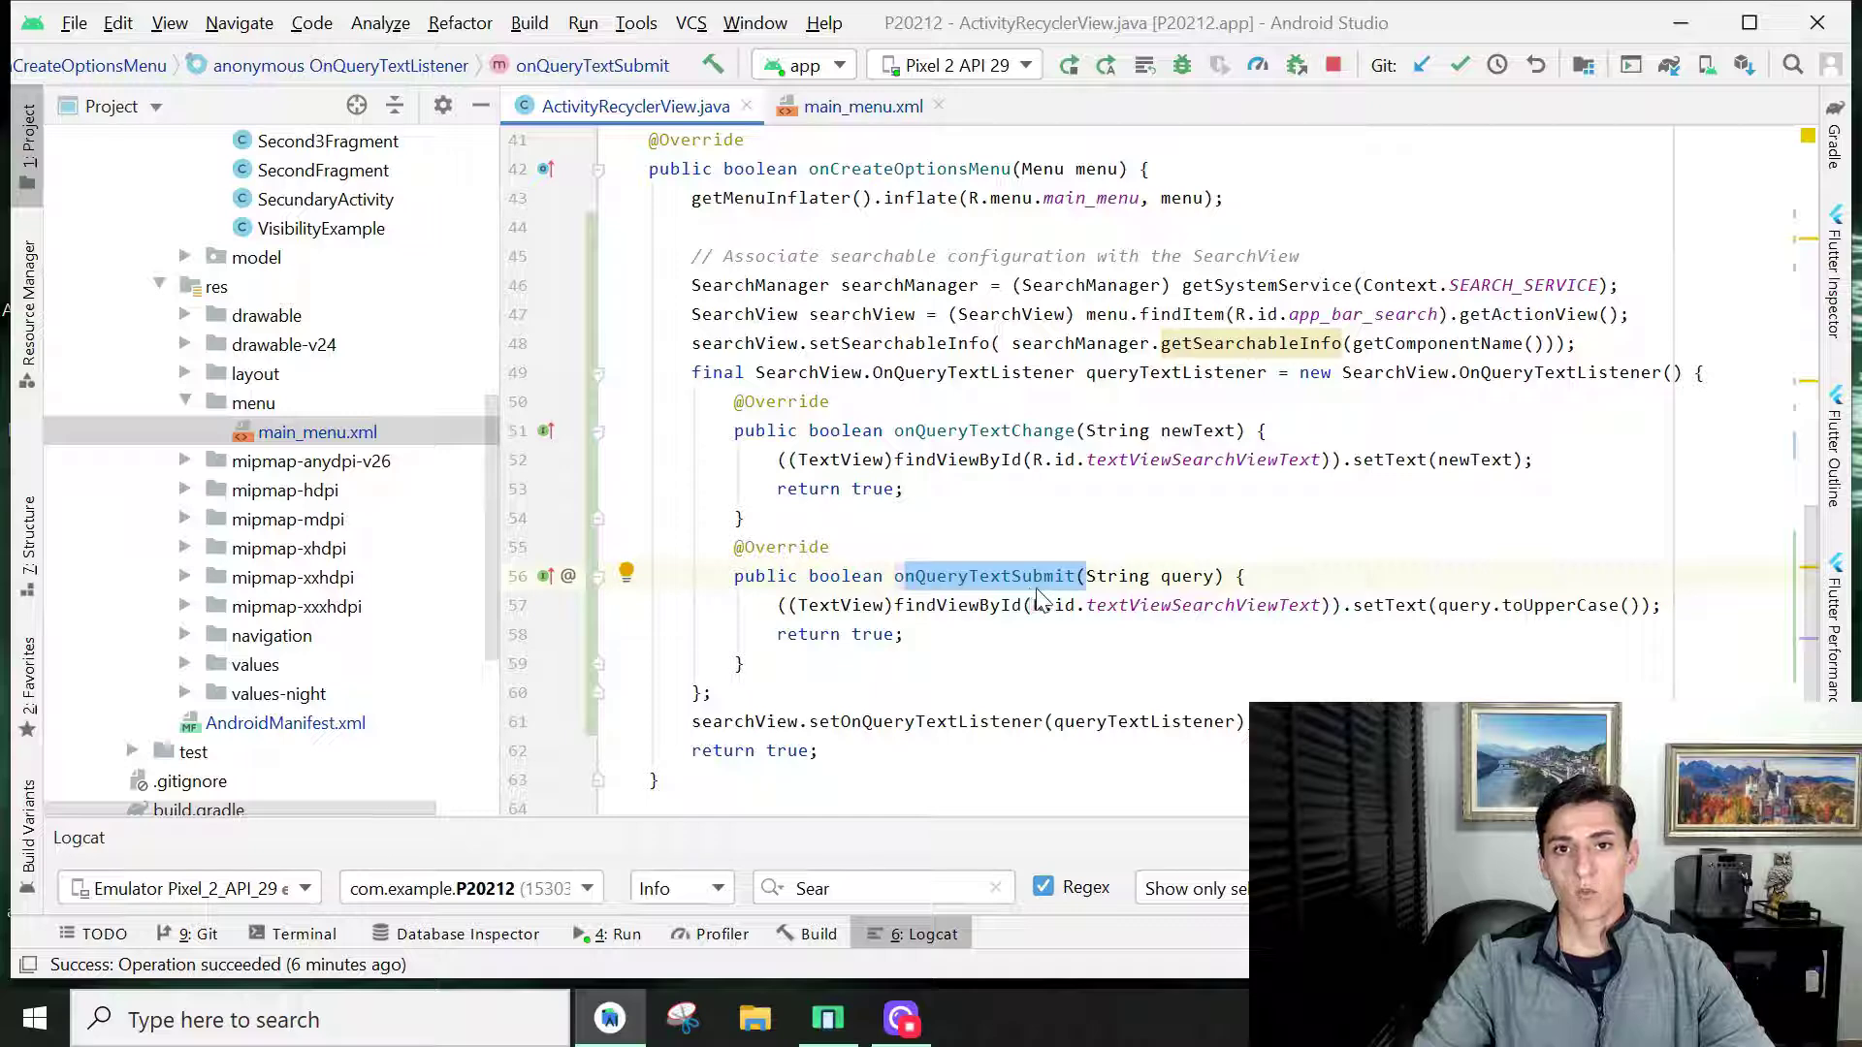
pyautogui.hotkey('shift', 'Left')
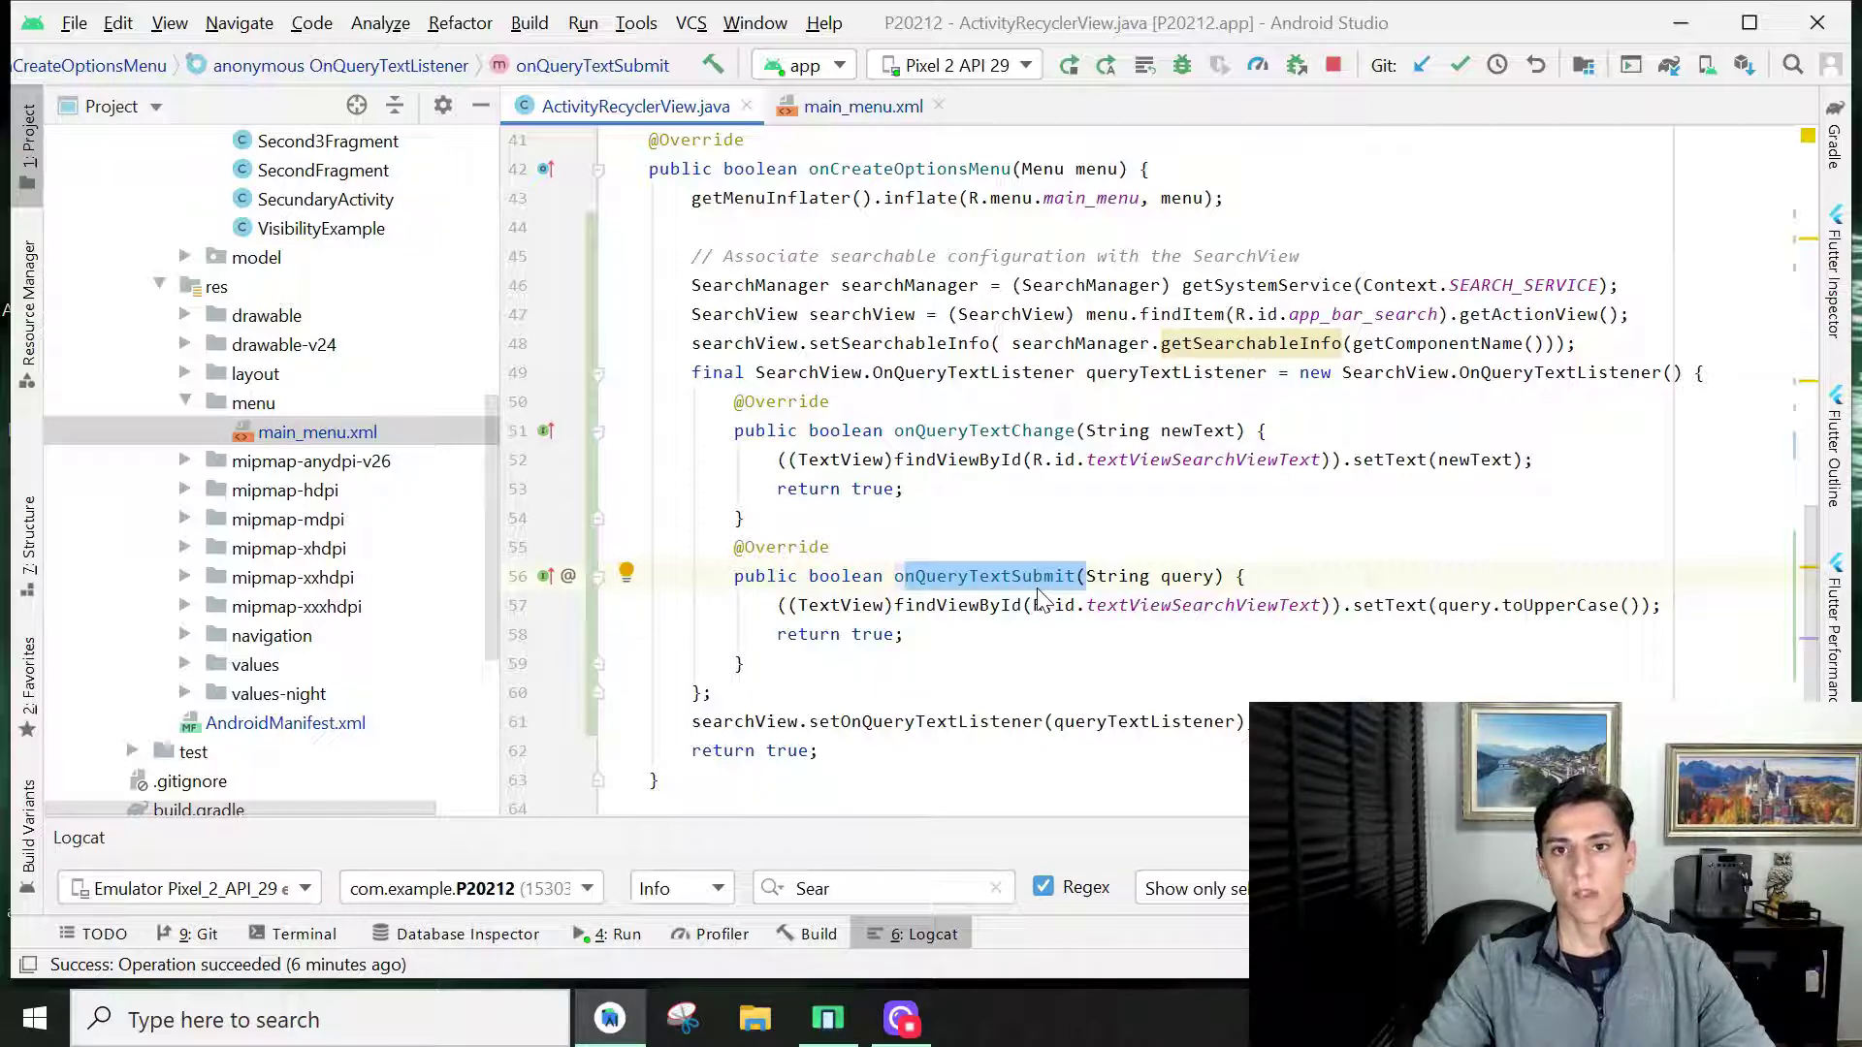
pyautogui.hotkey('shift', 'Right')
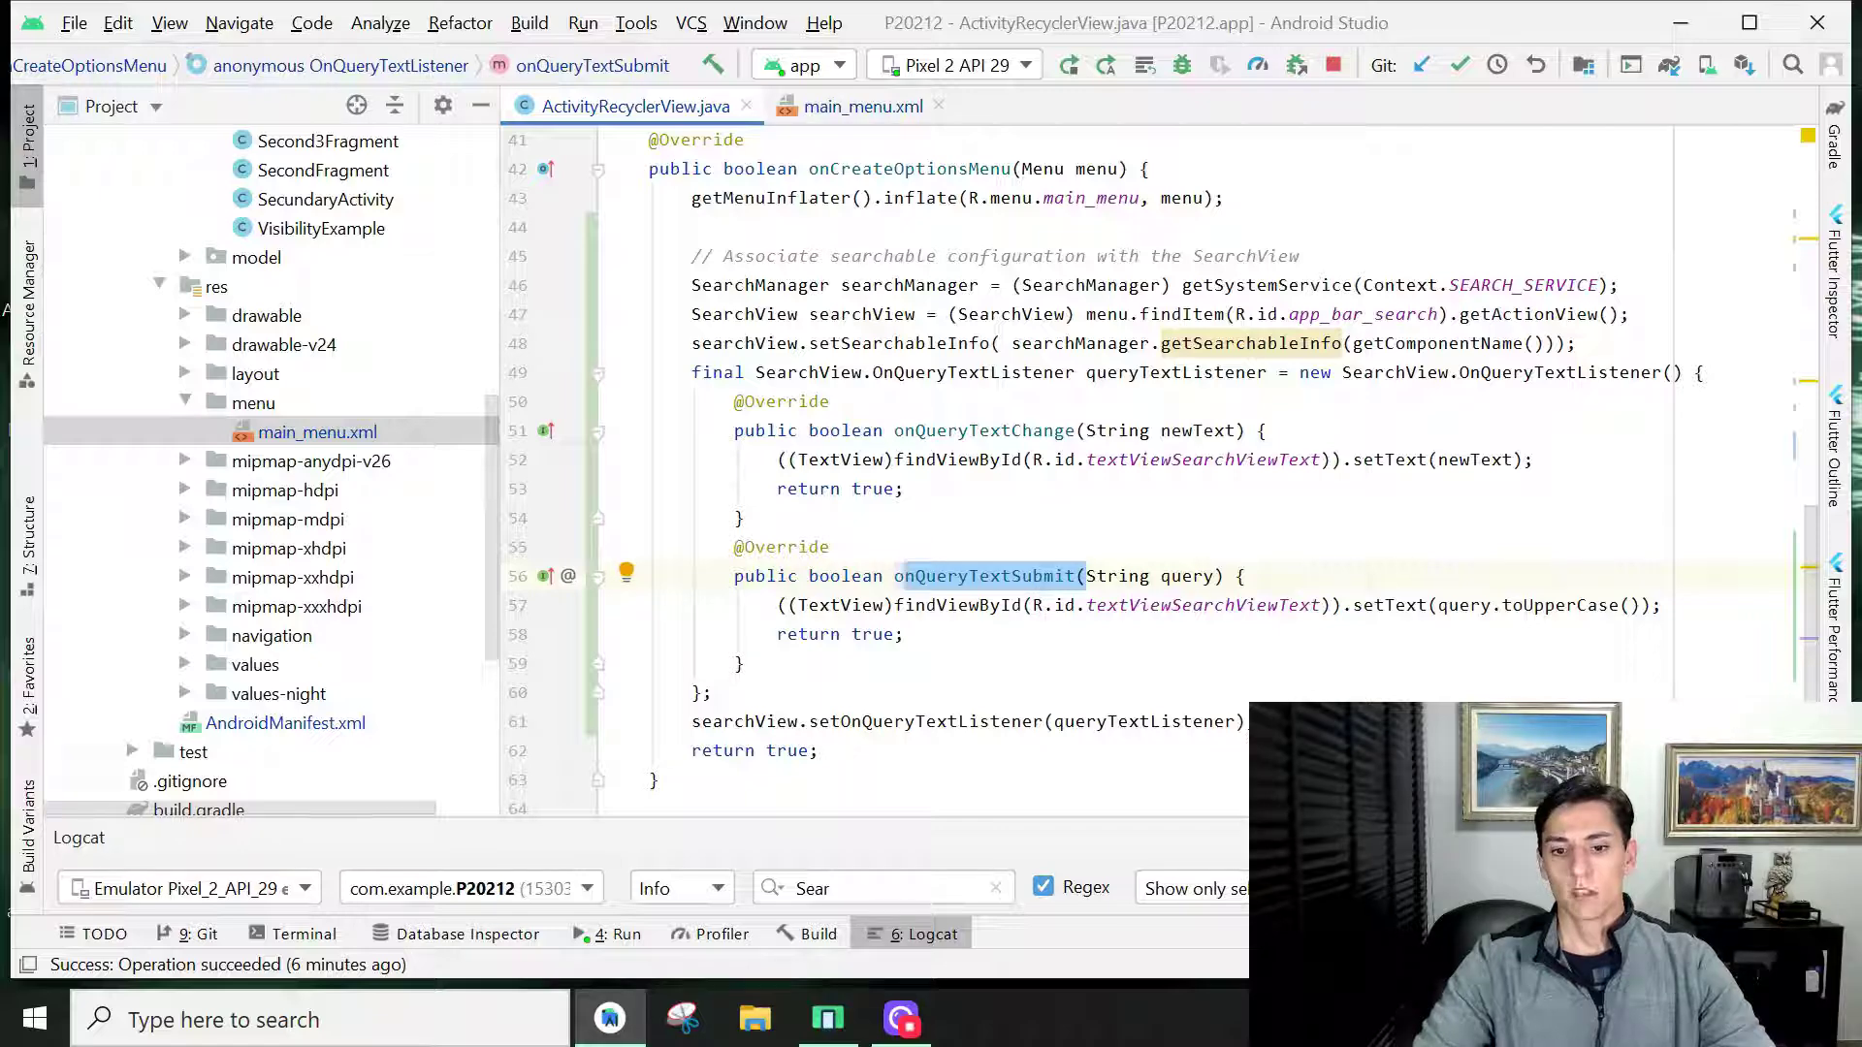
pyautogui.moveTo(1244, 721); pyautogui.dragTo(798, 722)
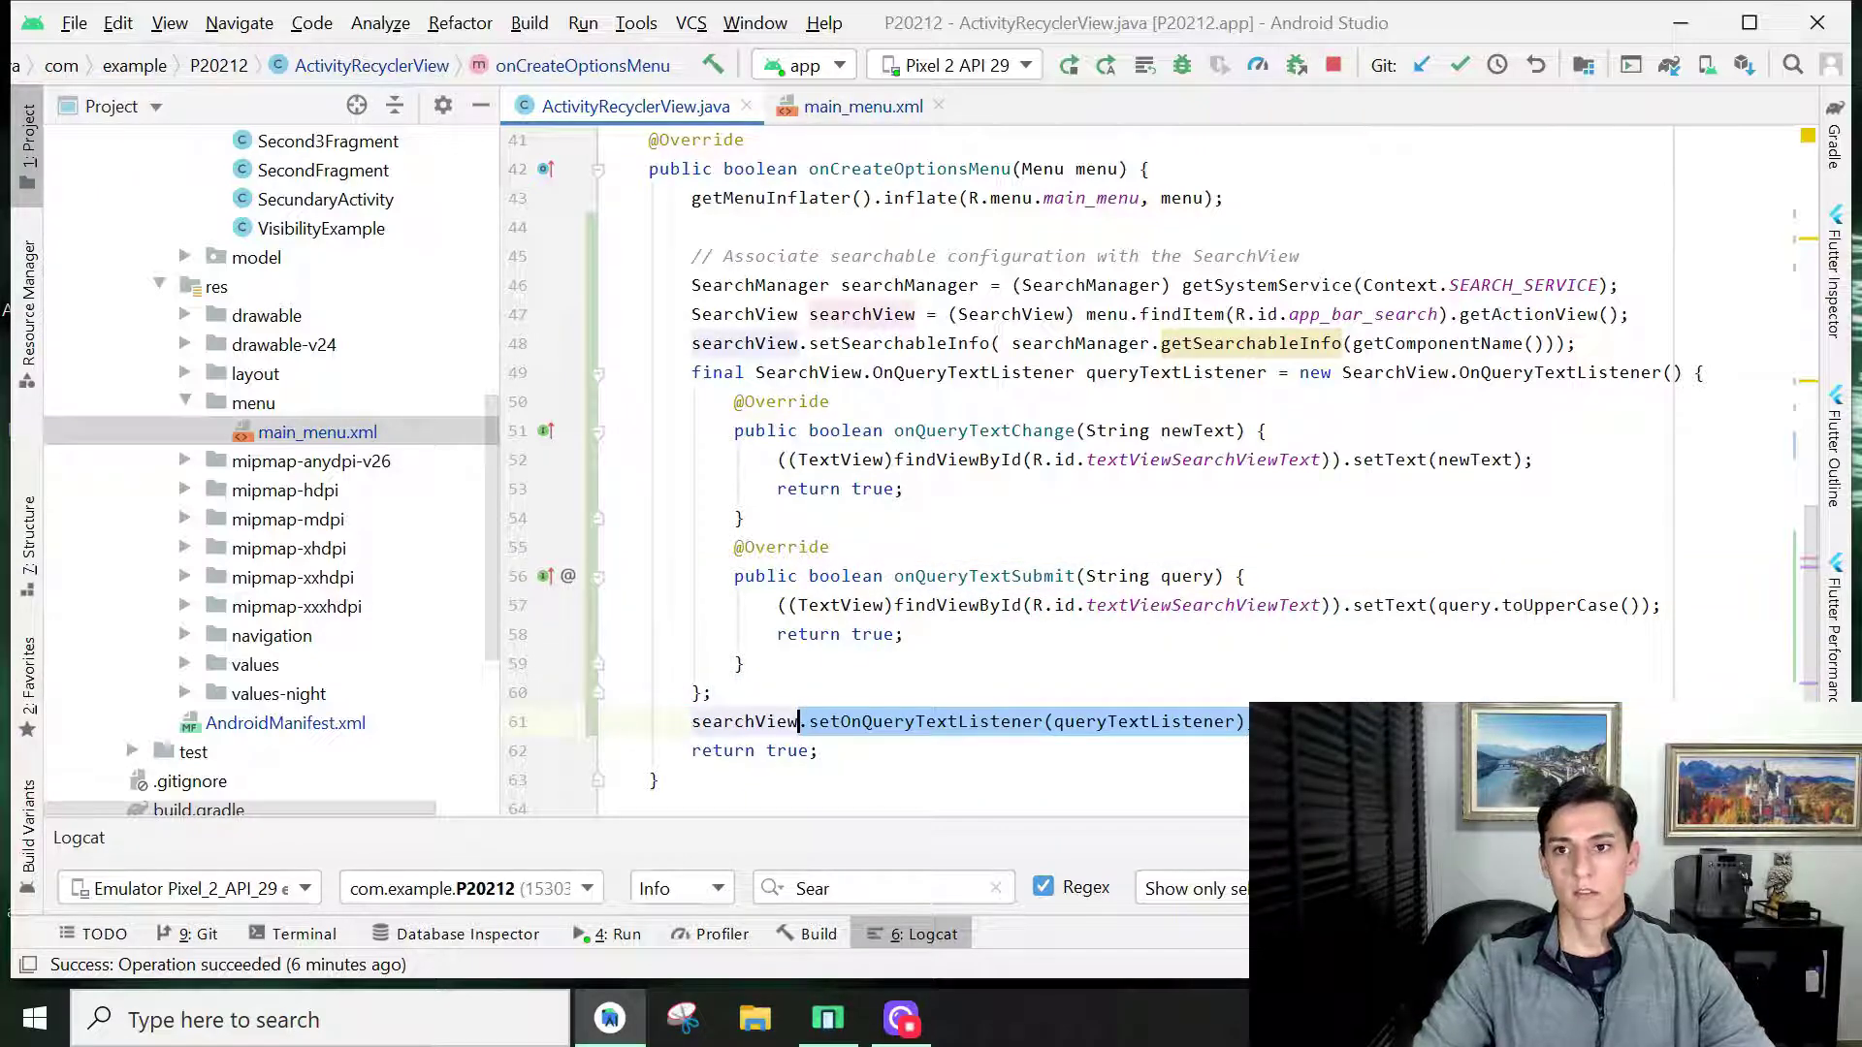
# Launch the app in the emulator and reposition the emulator window
pyautogui.click(1070, 68)
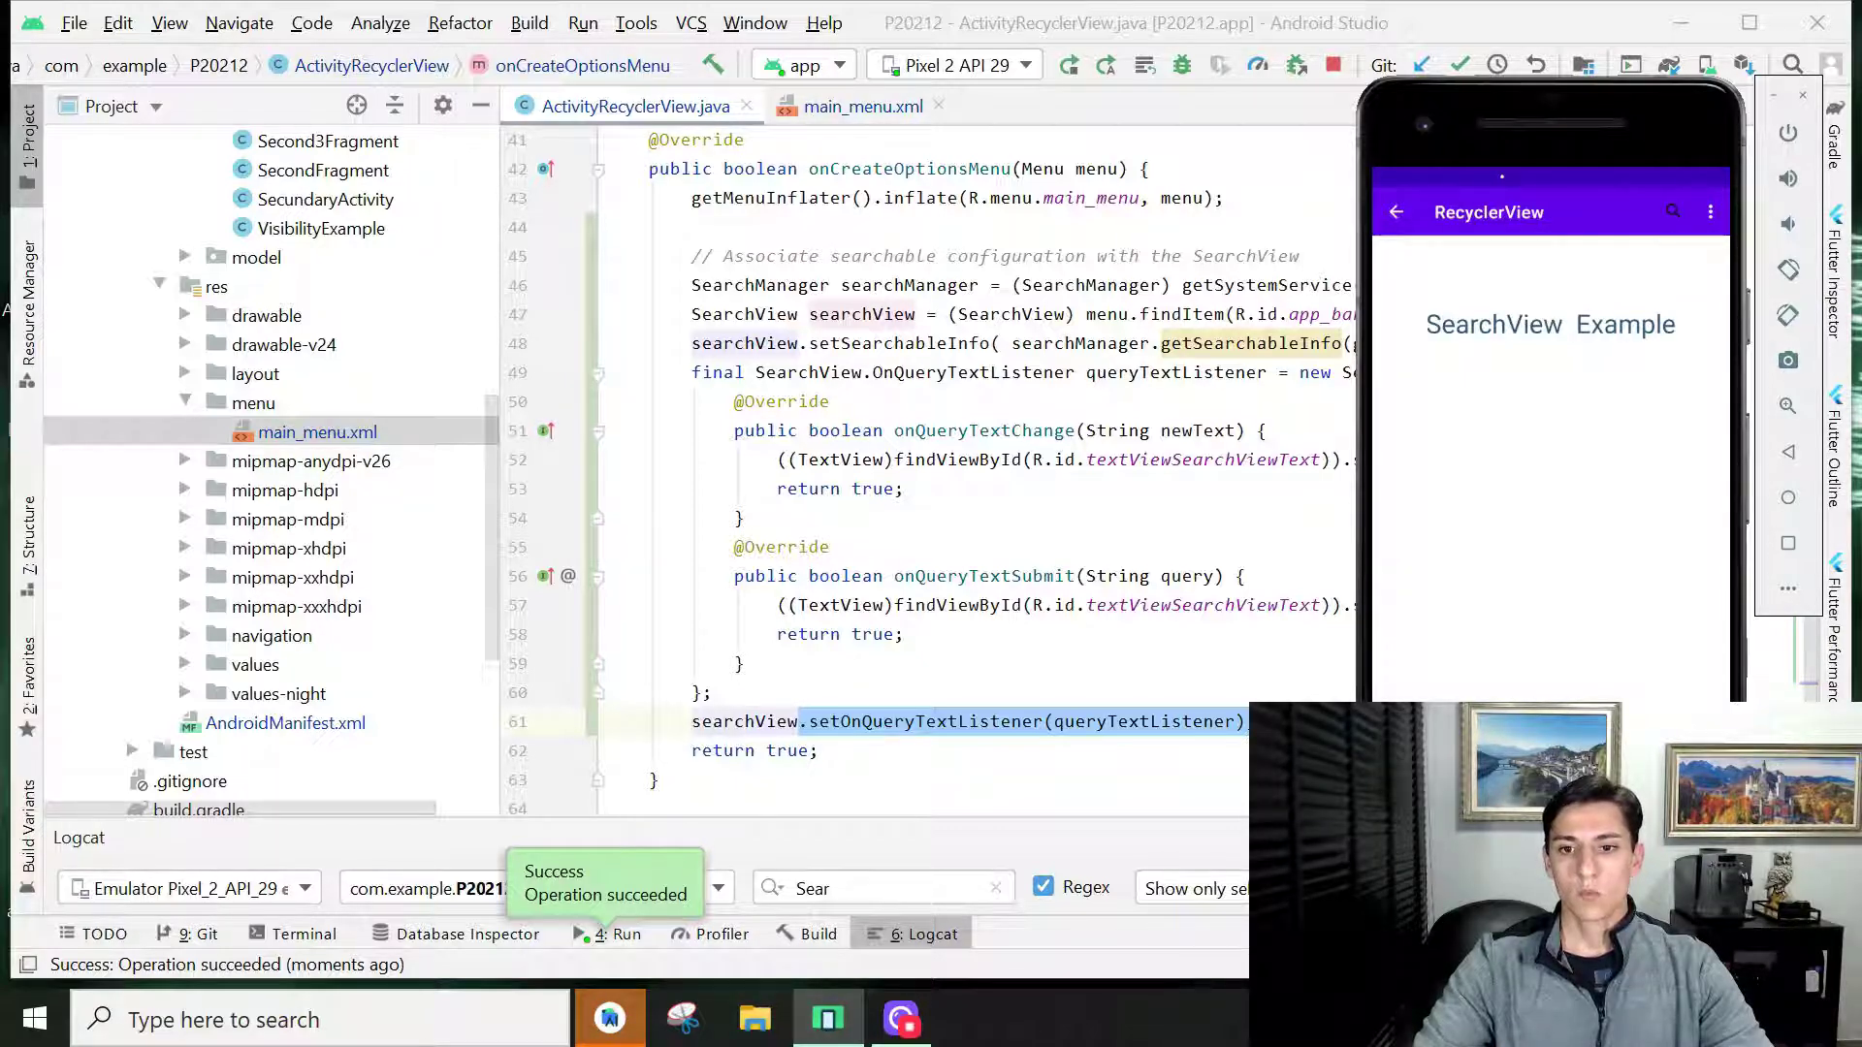
pyautogui.moveTo(1524, 95); pyautogui.dragTo(1378, 727)
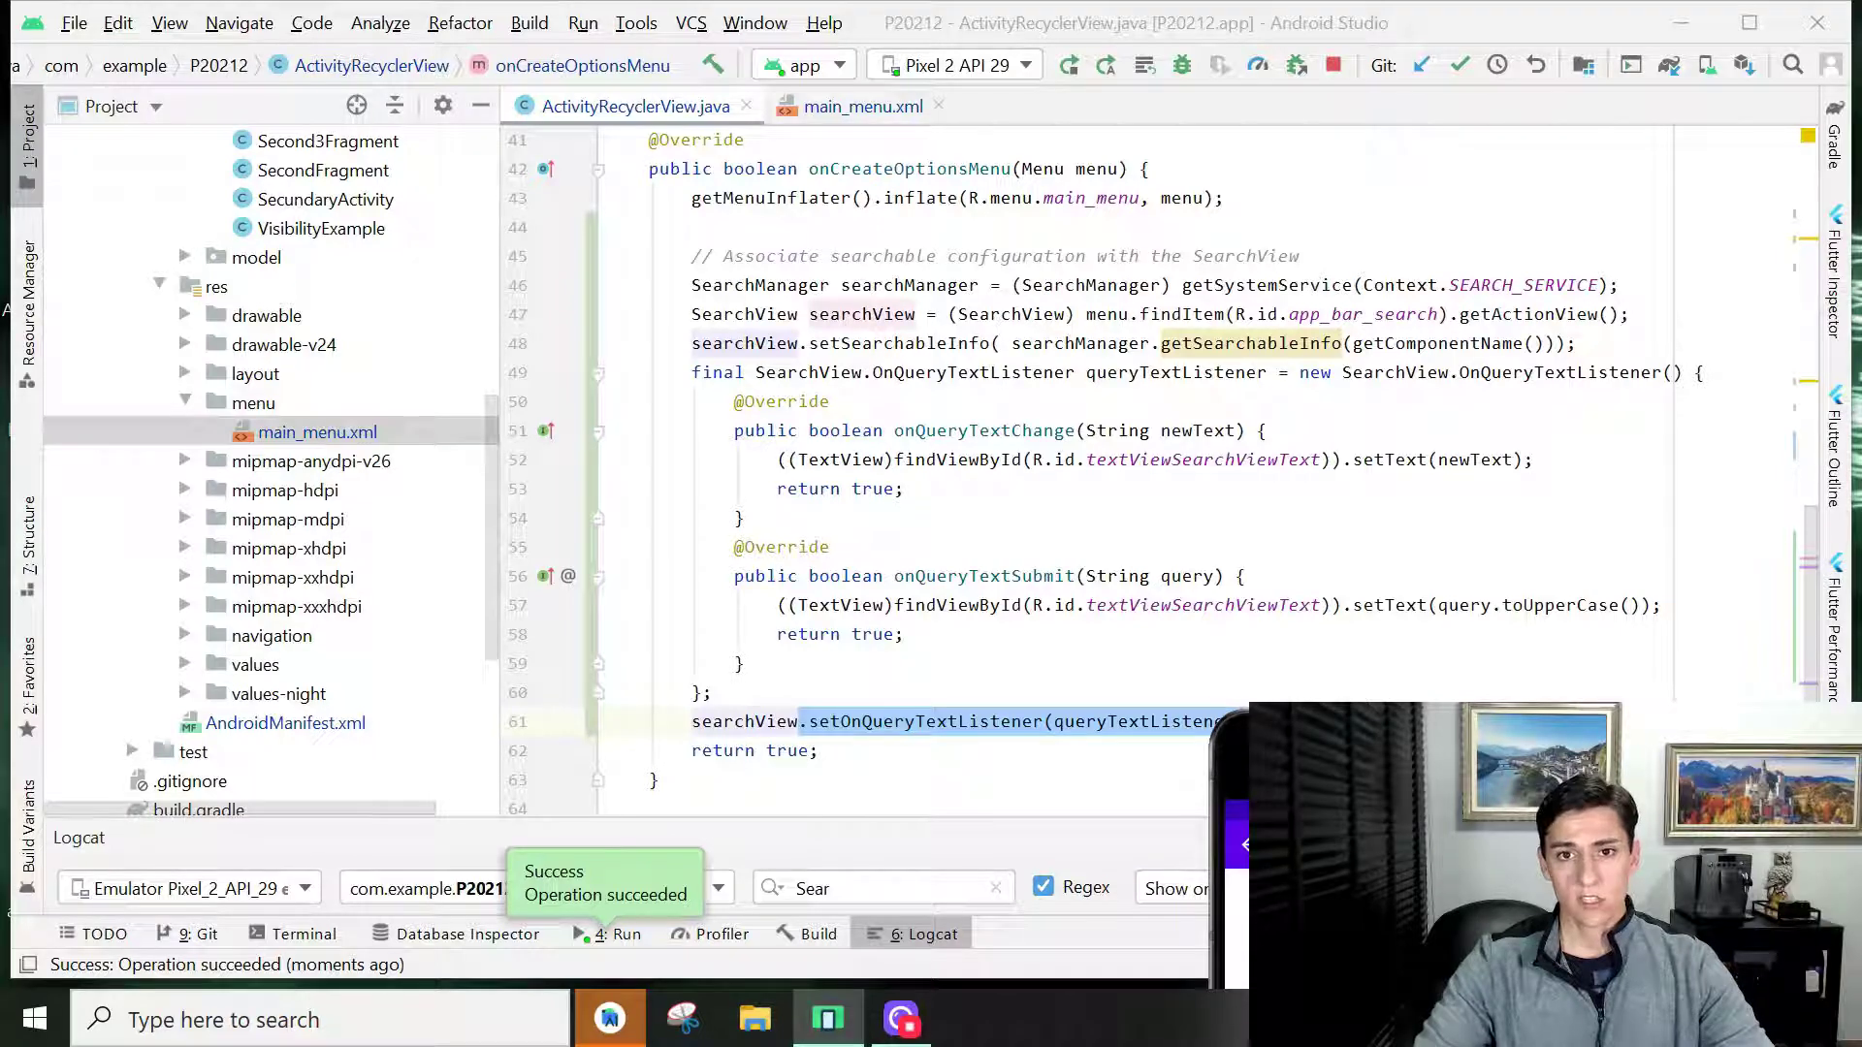
pyautogui.moveTo(1463, 750)
pyautogui.mouseDown()
pyautogui.moveTo(1513, 460)
pyautogui.moveTo(1524, 110)
pyautogui.mouseUp()
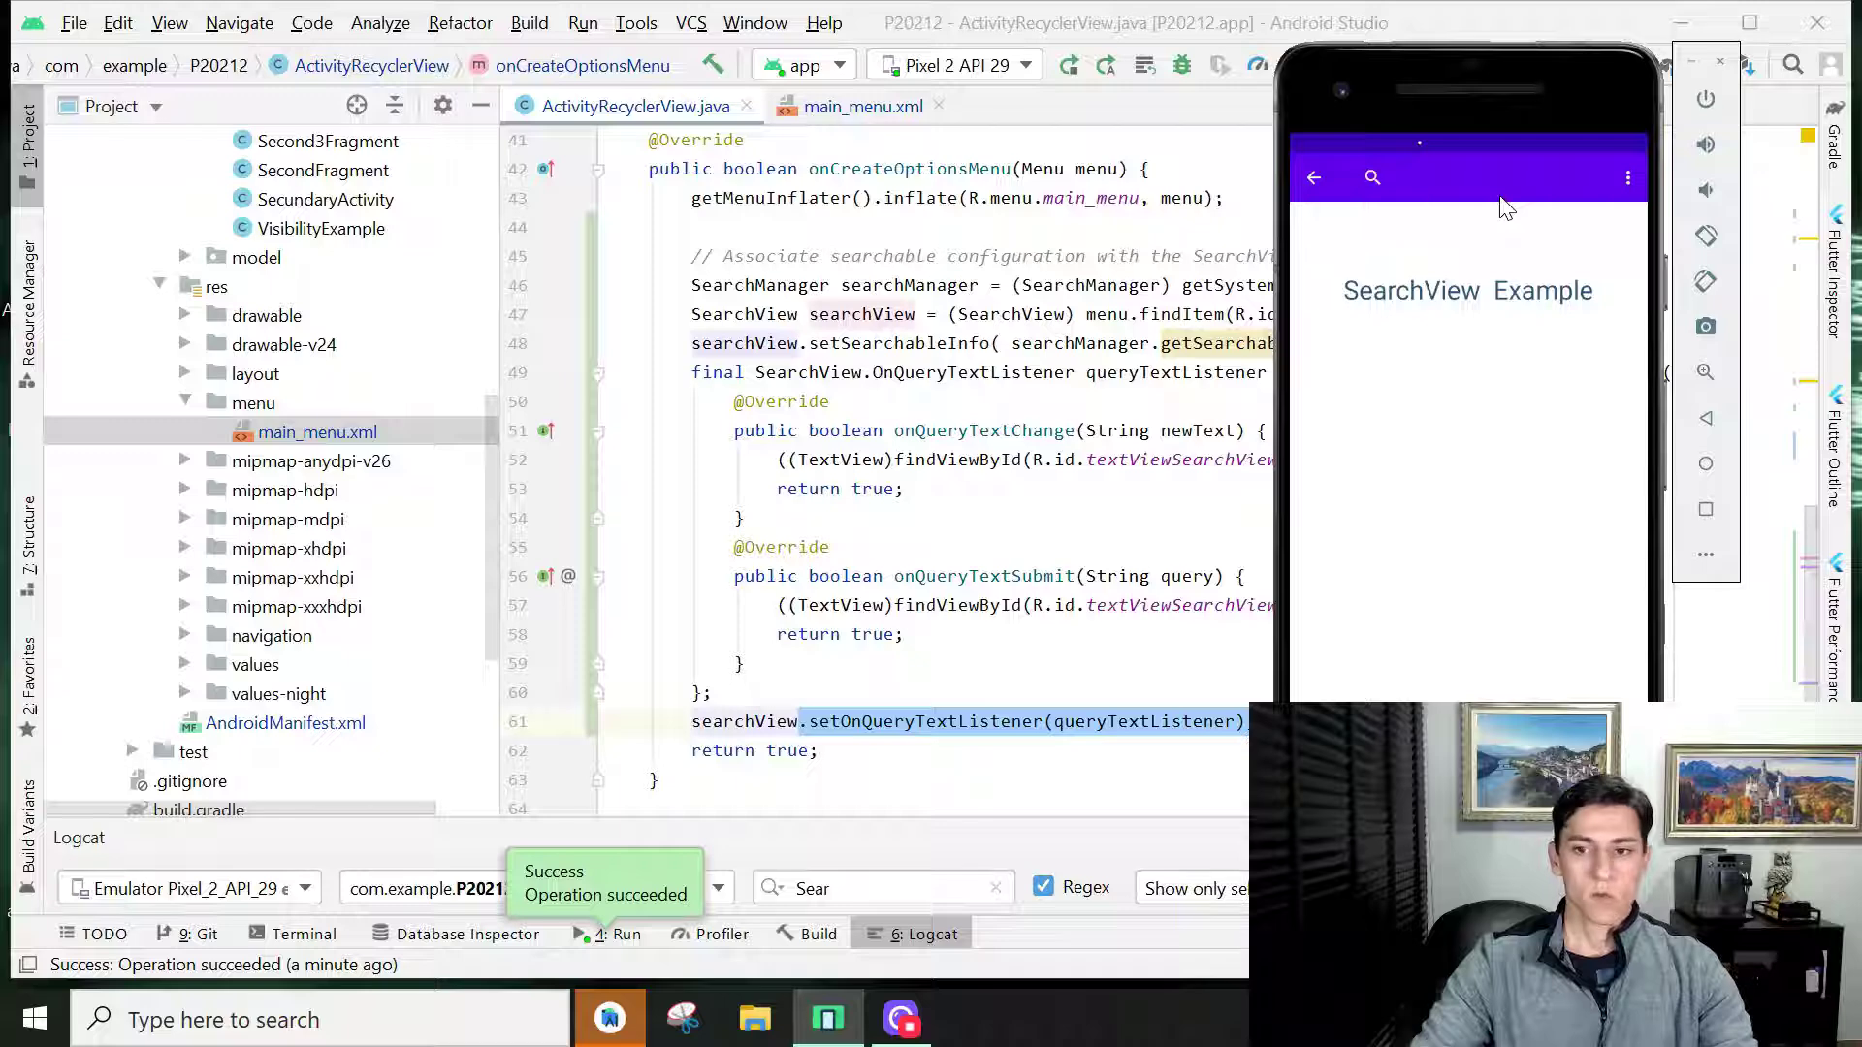
# Enter 'query string' in the toolbar search field so it echoes below the heading
pyautogui.click(1374, 186)
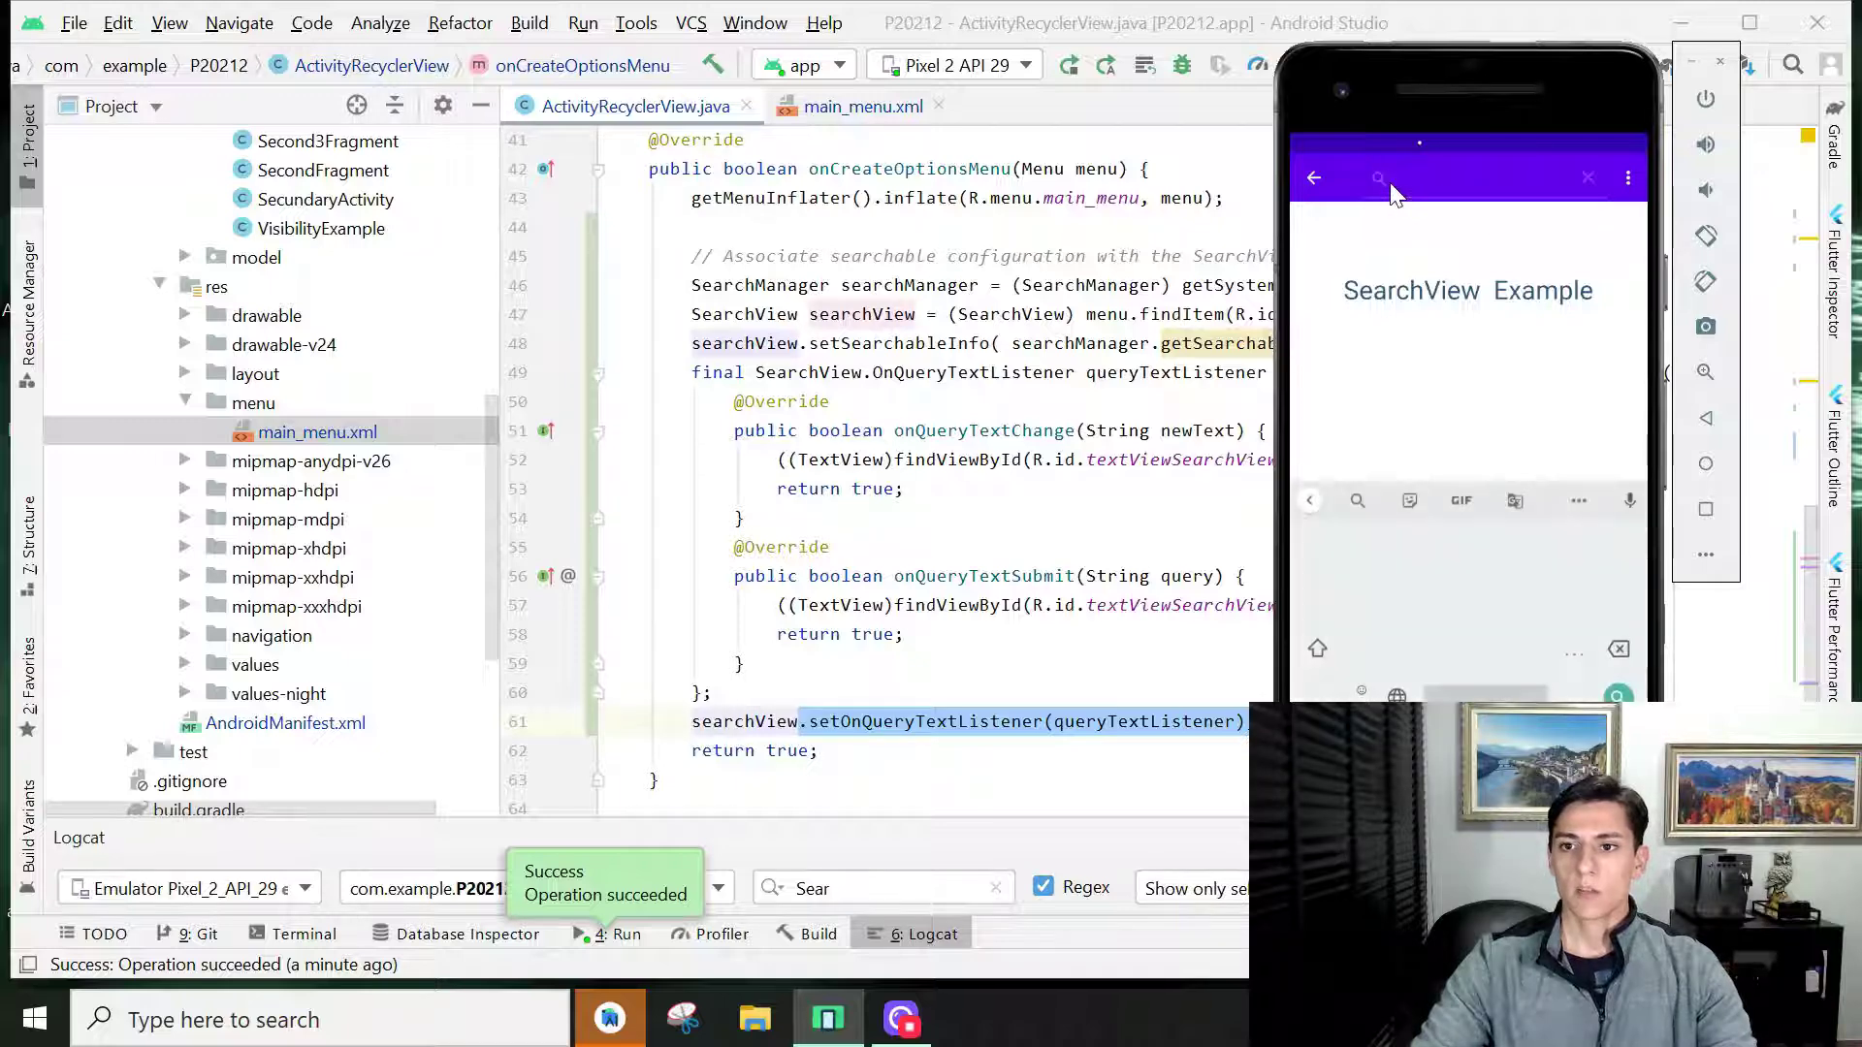
pyautogui.write('quer')
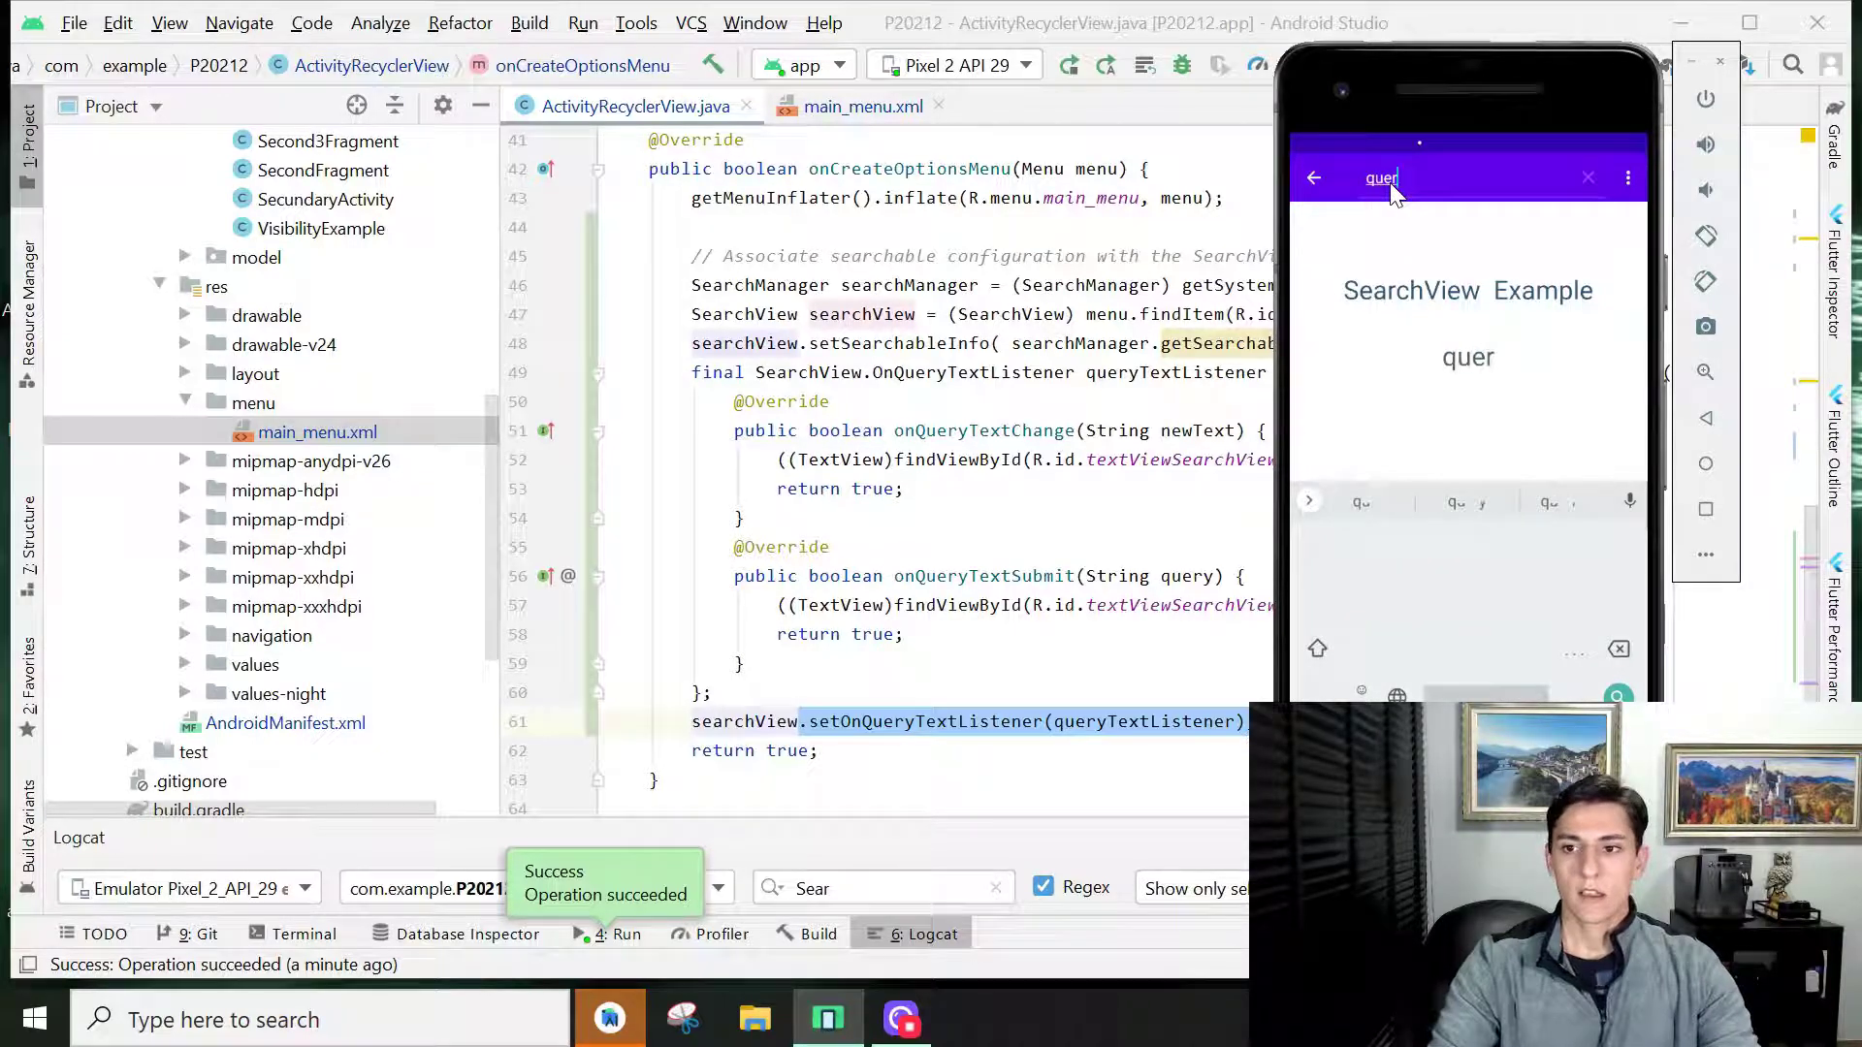
pyautogui.write('y')
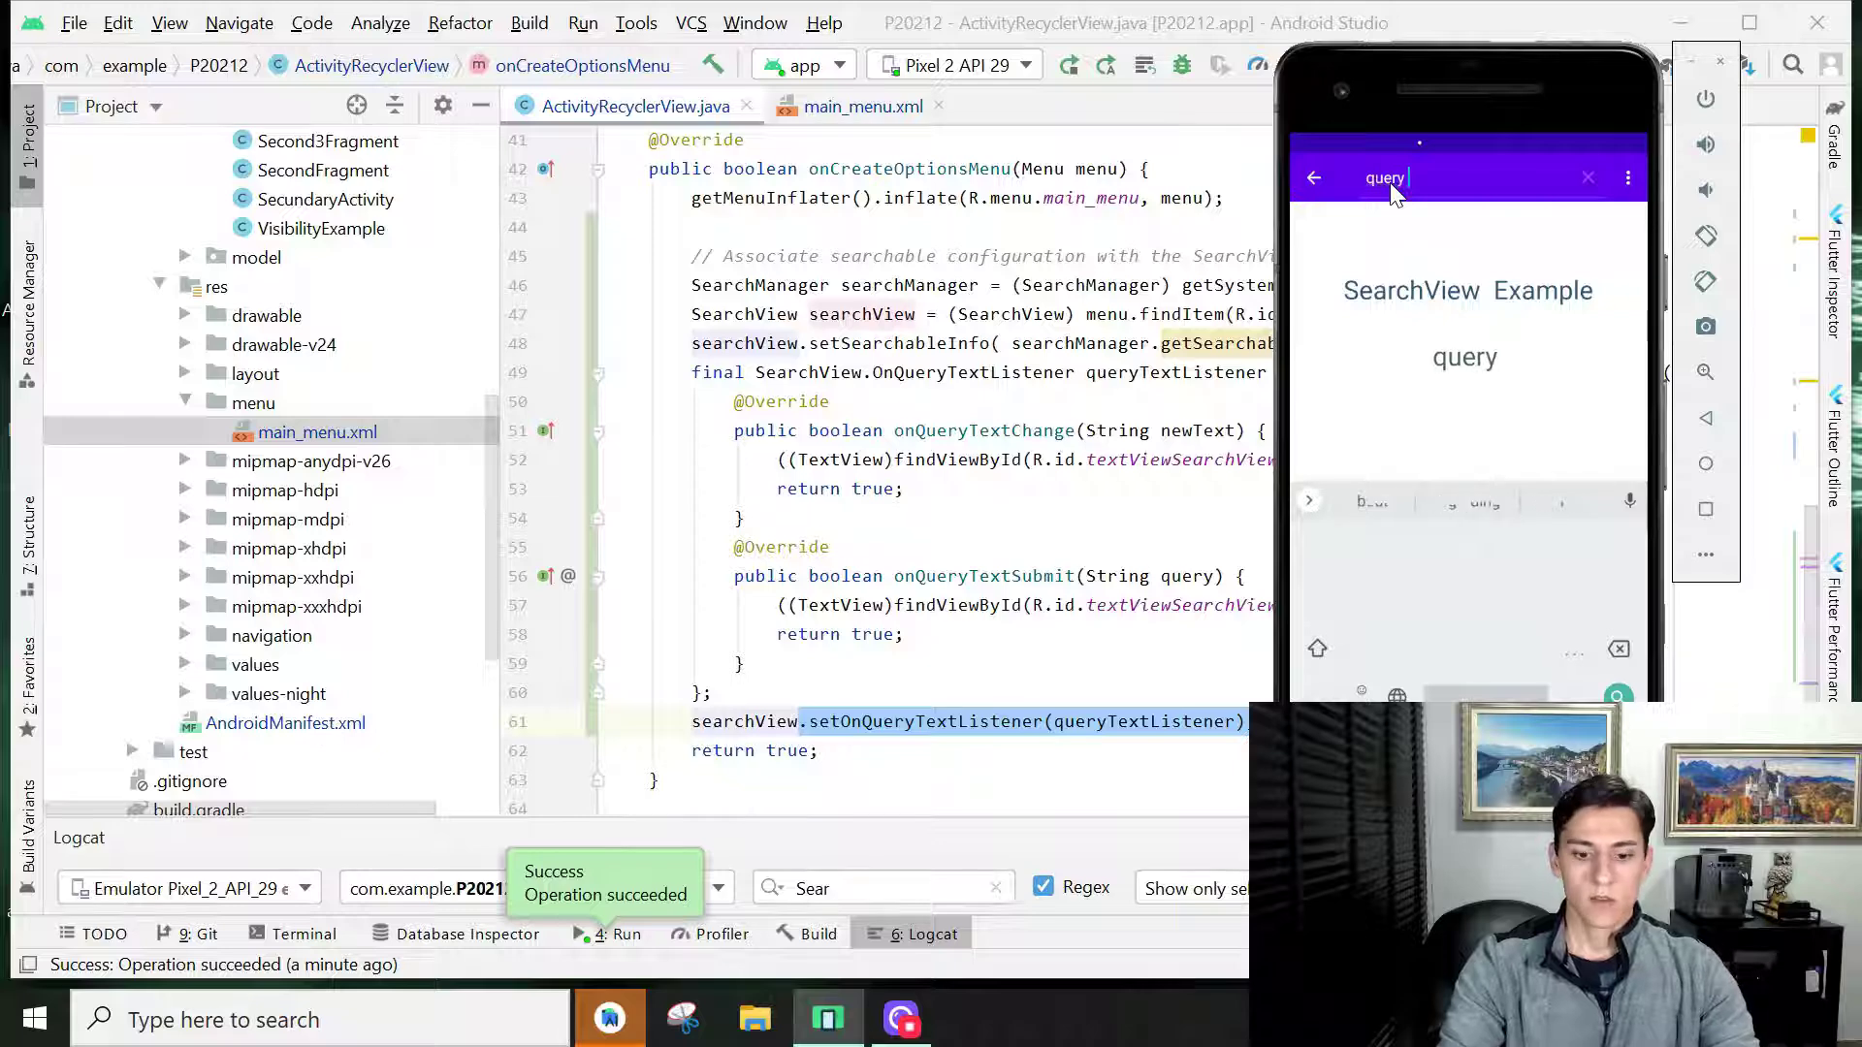
pyautogui.write(' string')
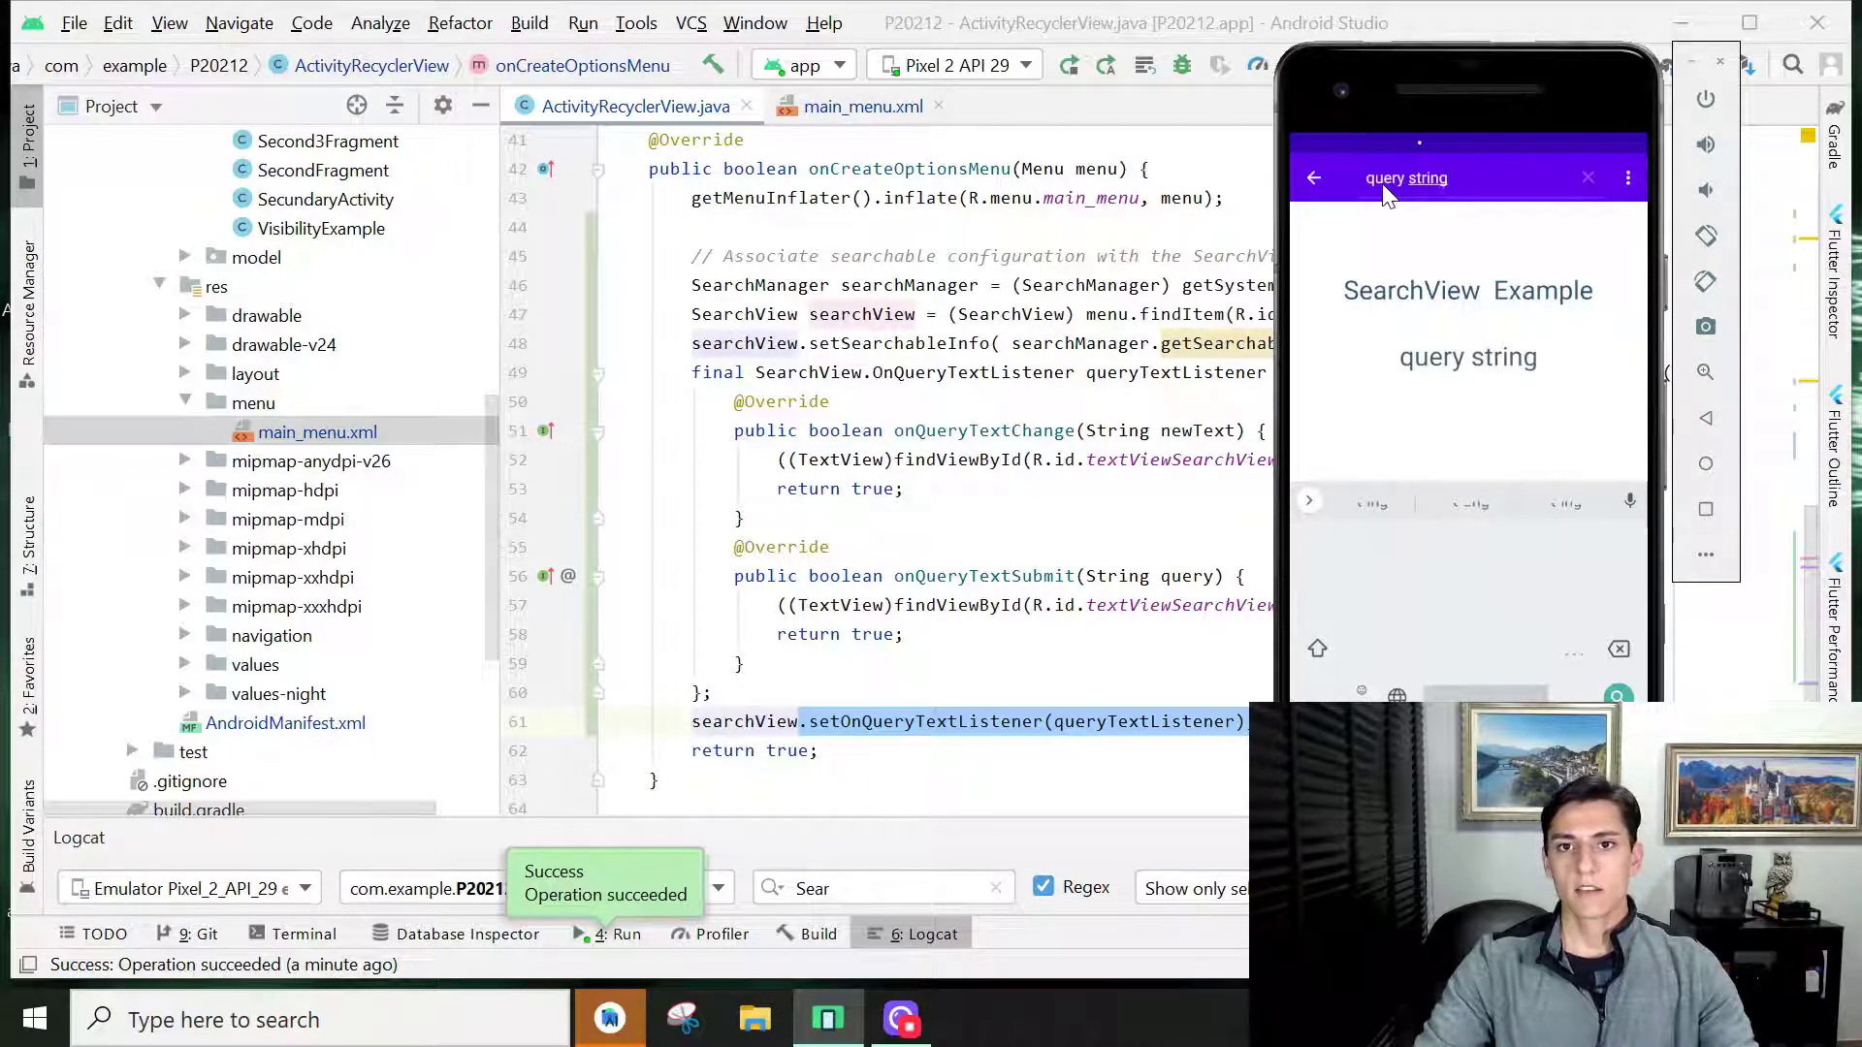
pyautogui.moveTo(1405, 96); pyautogui.dragTo(1549, 299)
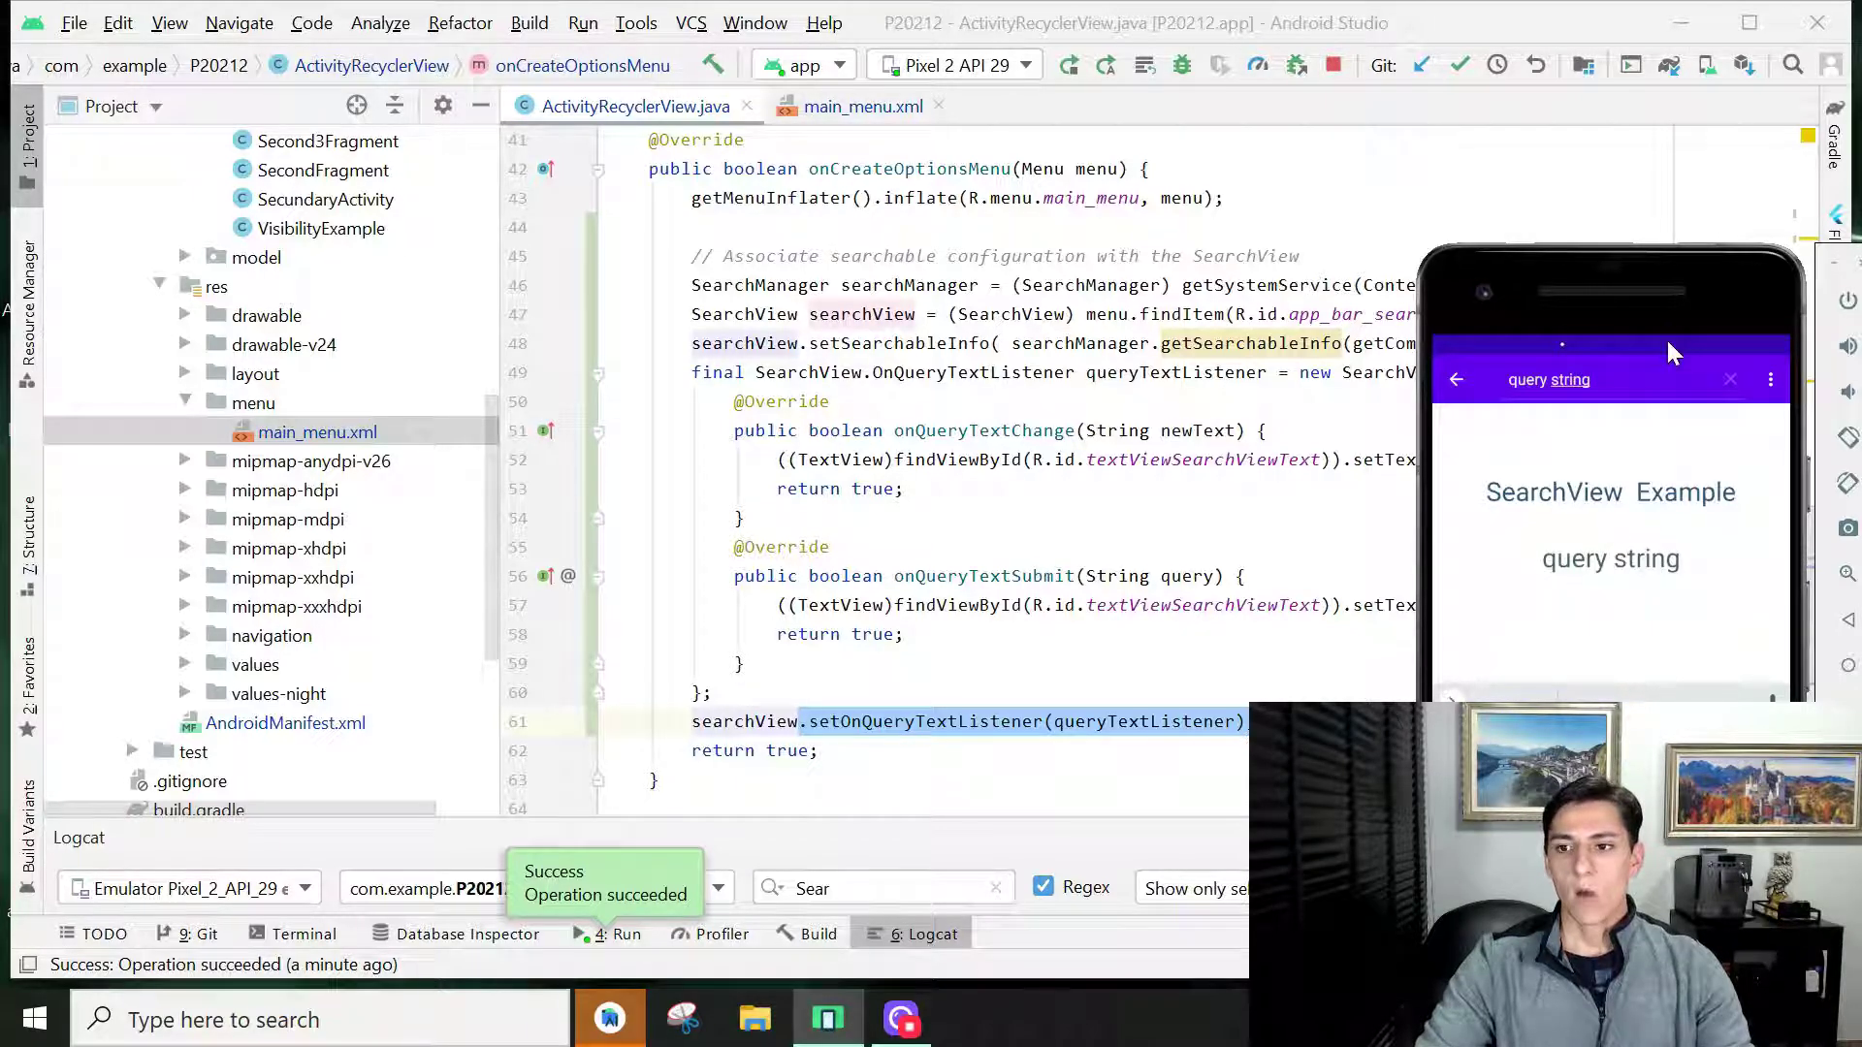
pyautogui.moveTo(1666, 338); pyautogui.dragTo(1574, 105)
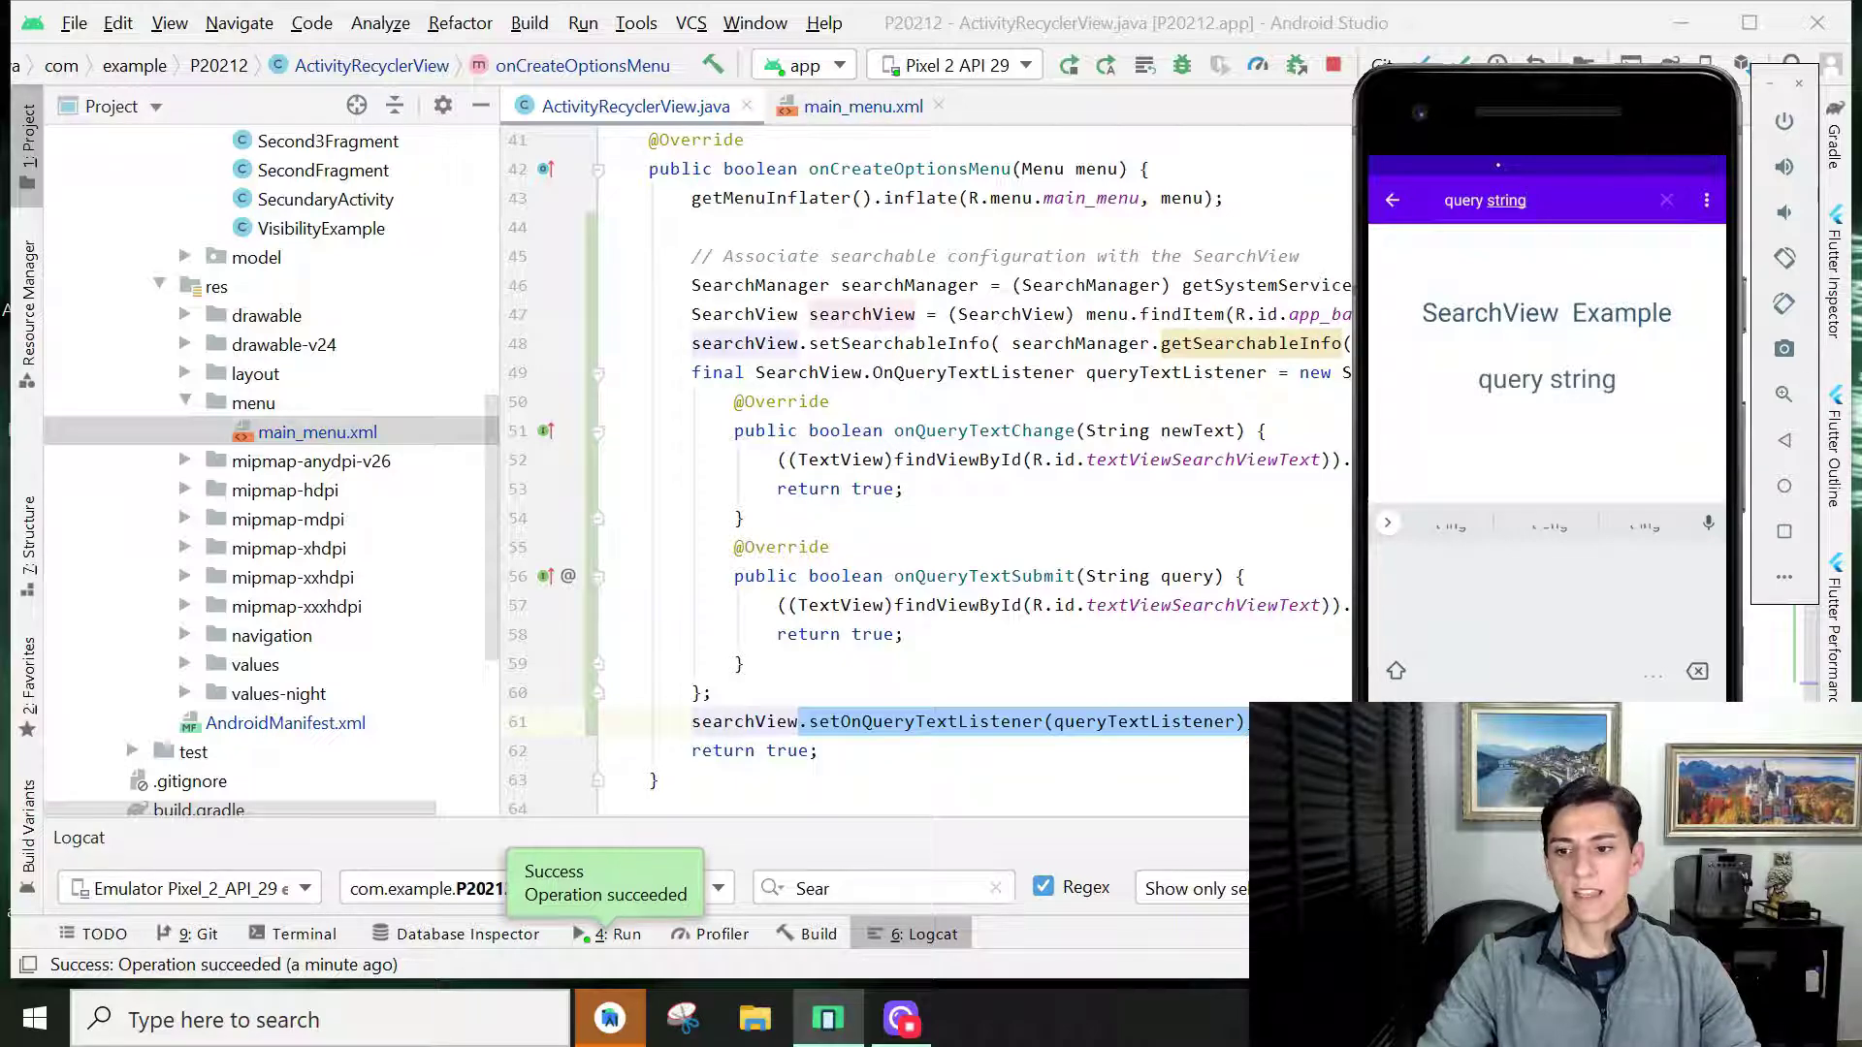
# Submit the query so the app shows QUERY STRING in uppercase
pyautogui.press('Return')
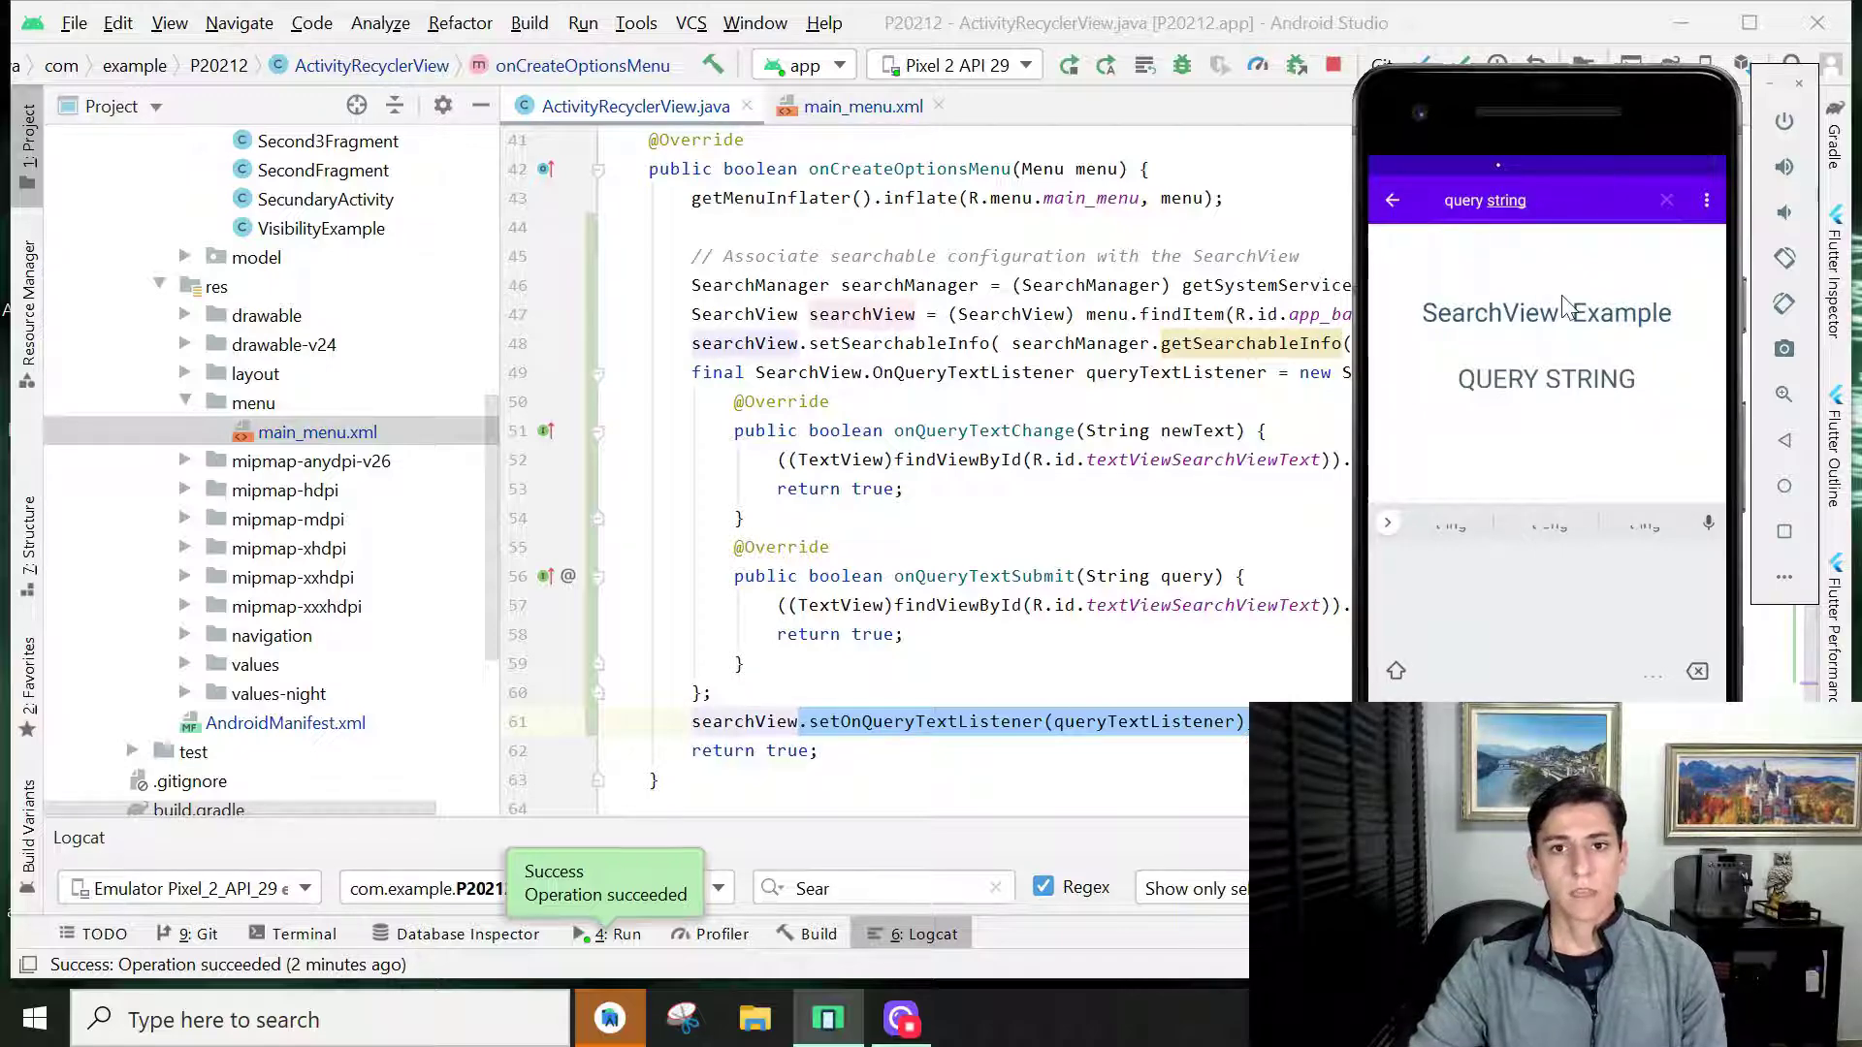
# Clear the search field with the X, leaving only the title
pyautogui.click(1665, 195)
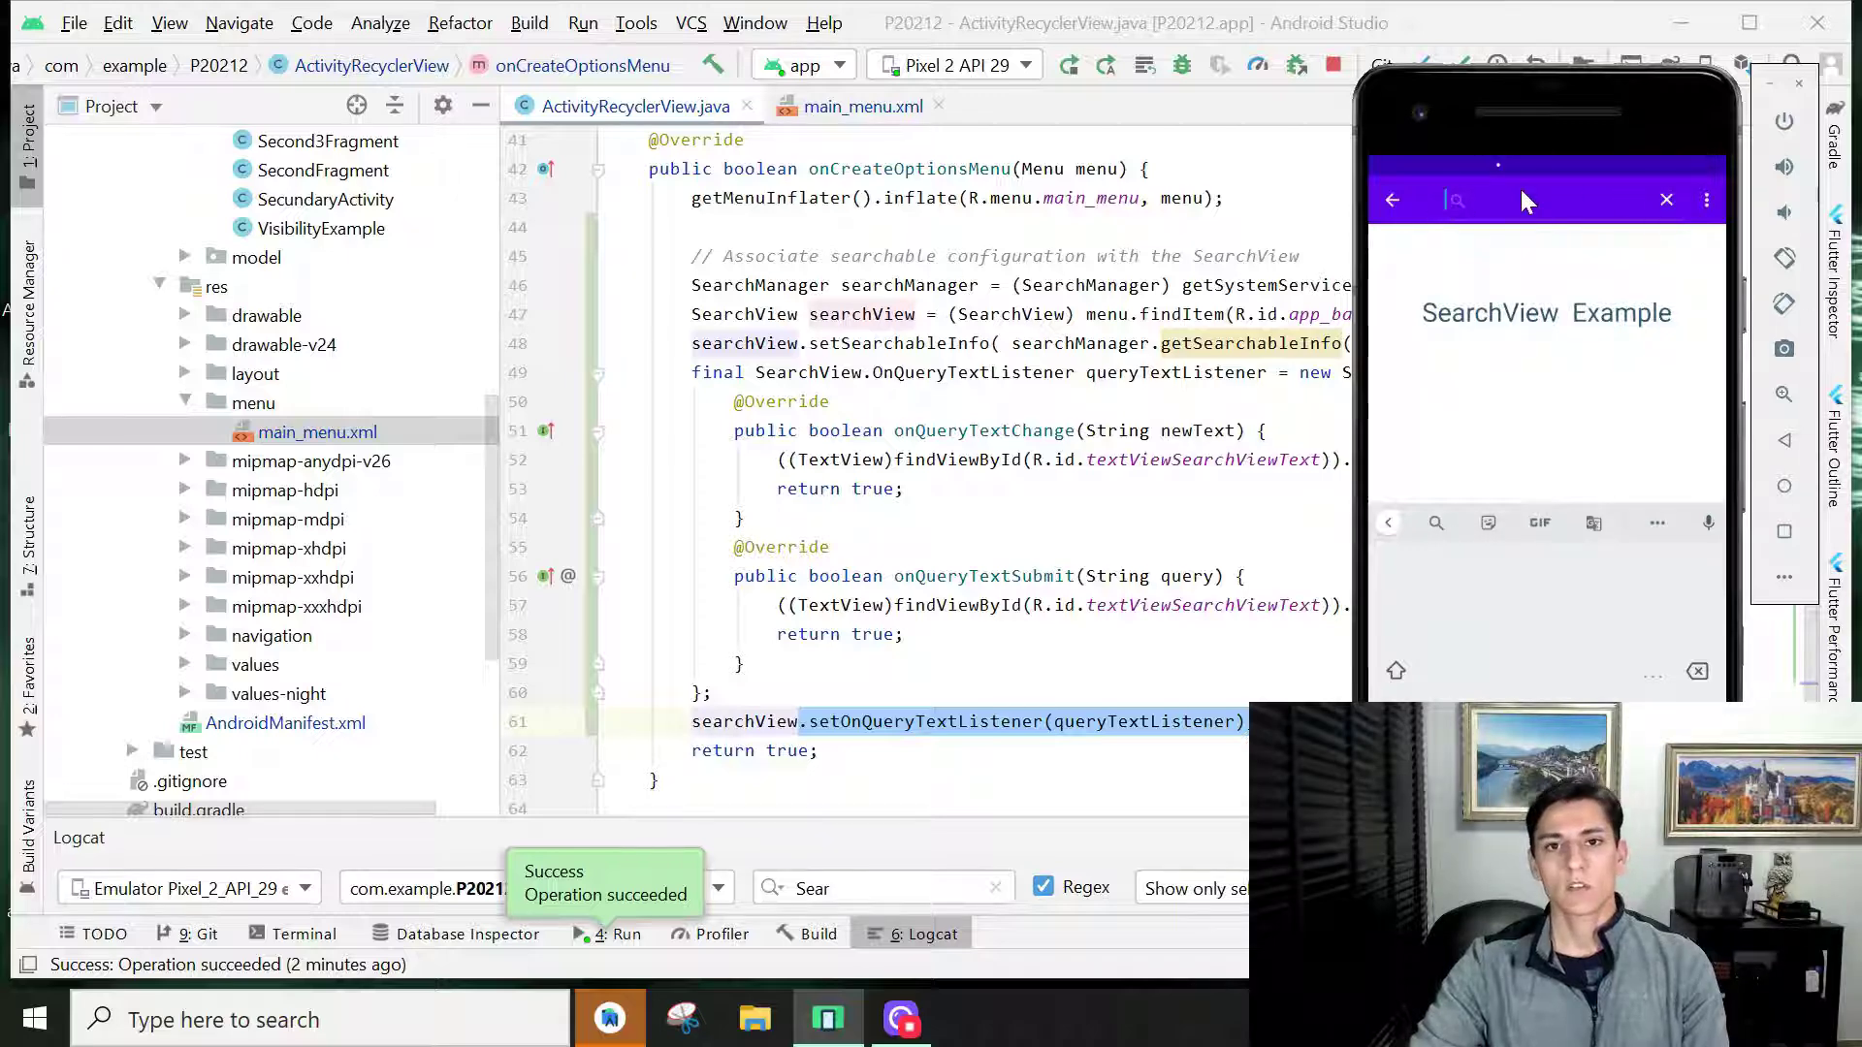